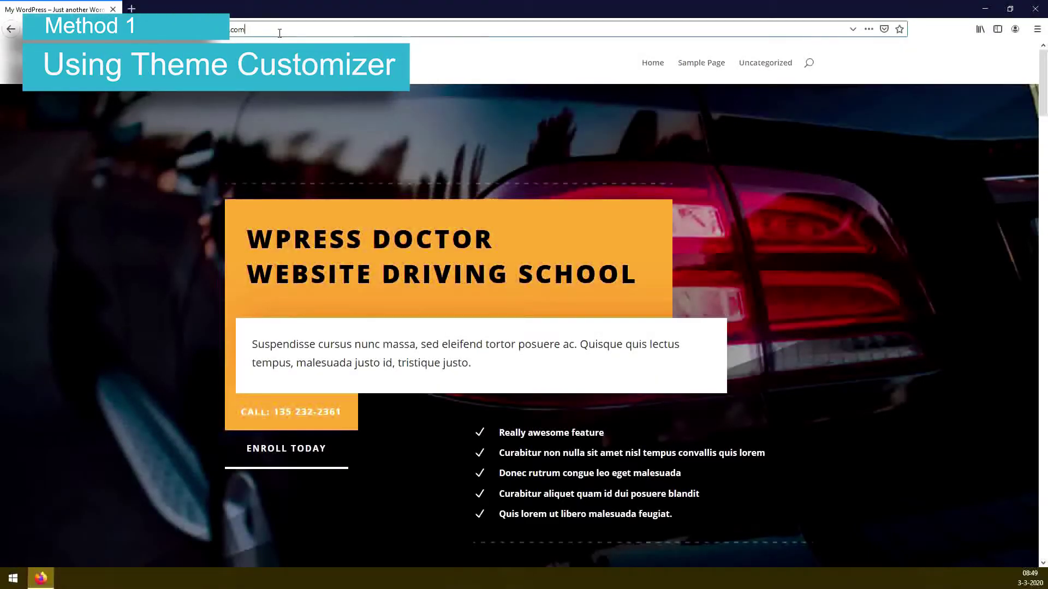
# From the admin dashboard, reach the Customizer's General Settings > Site Identity panel.
pyautogui.write('/wp-admin/')
pyautogui.press('Return')
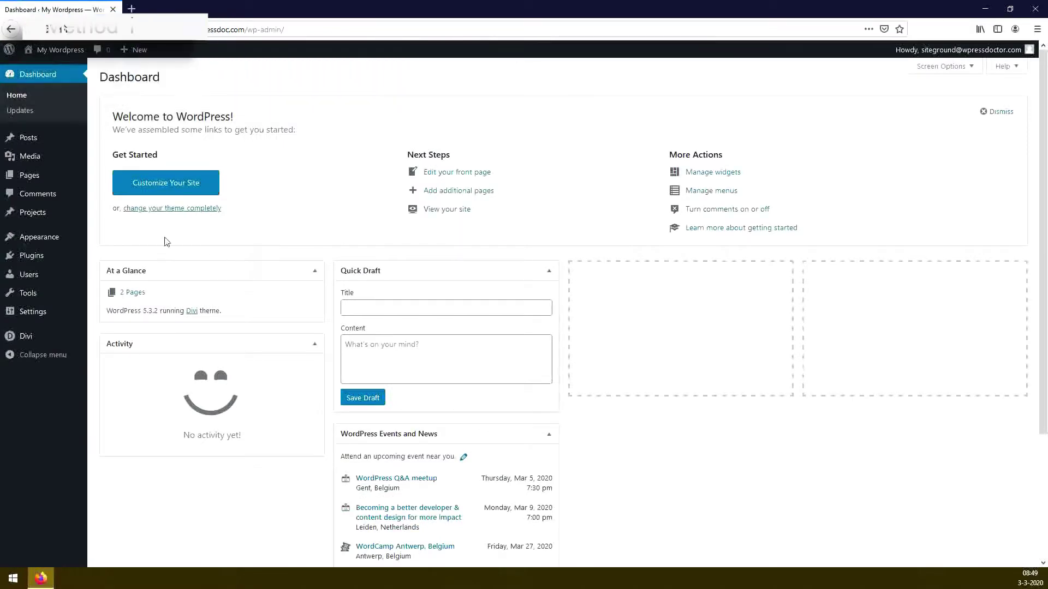
pyautogui.moveTo(63, 238)
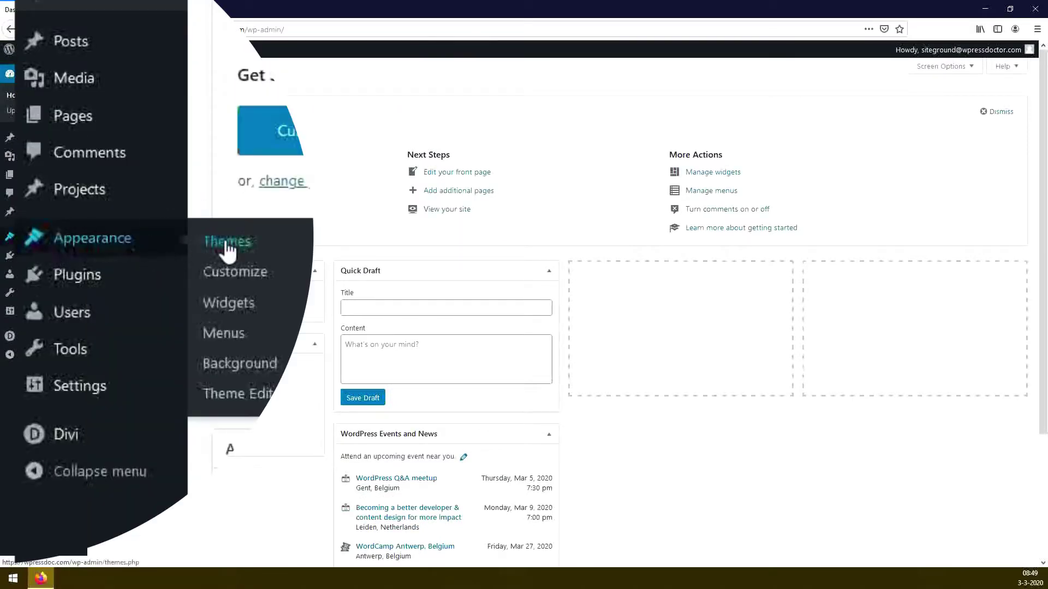
pyautogui.click(234, 284)
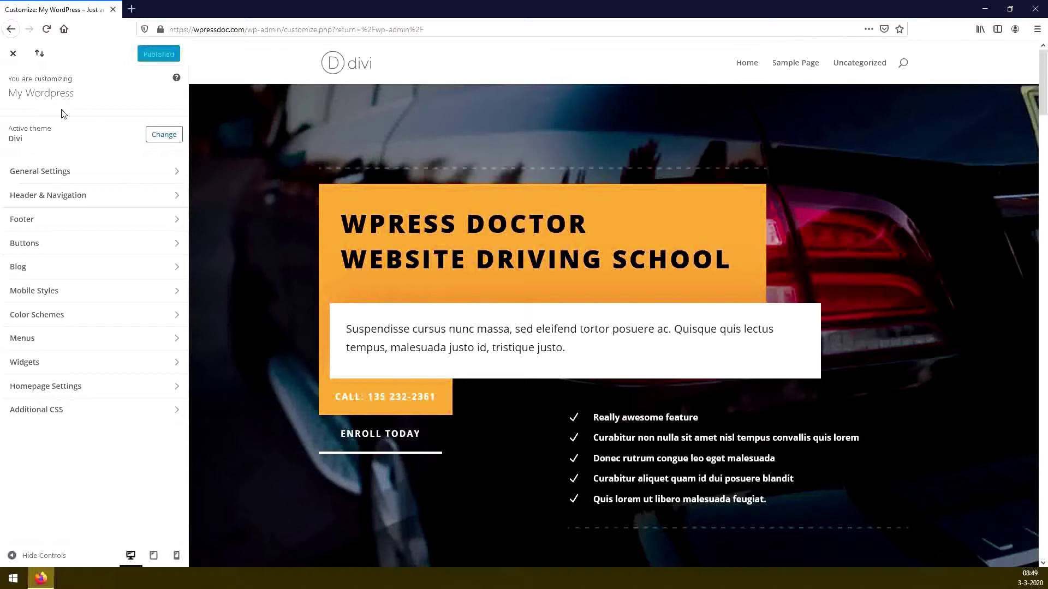
pyautogui.click(80, 162)
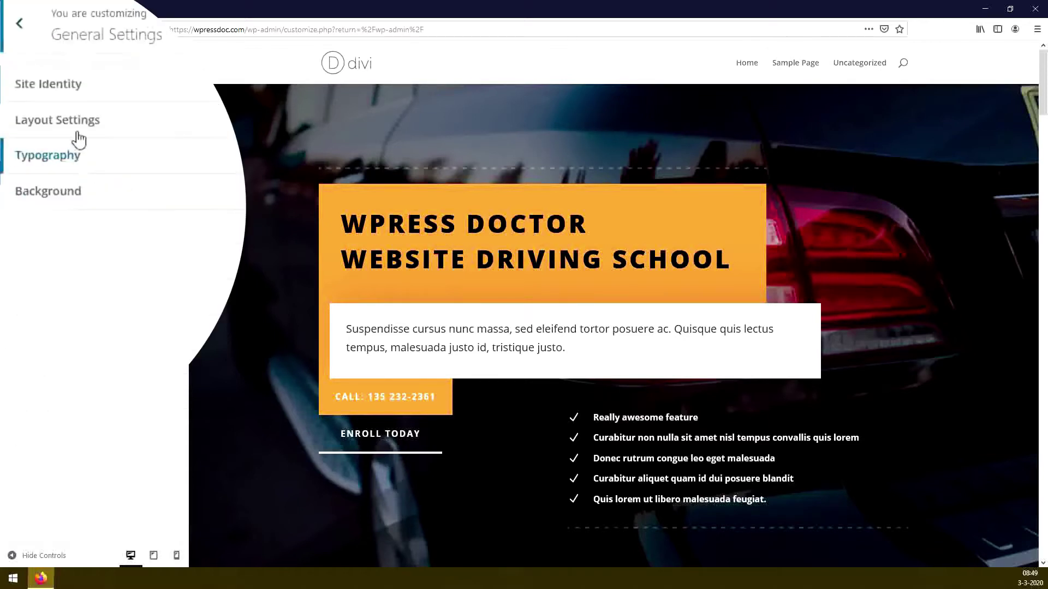
pyautogui.click(71, 101)
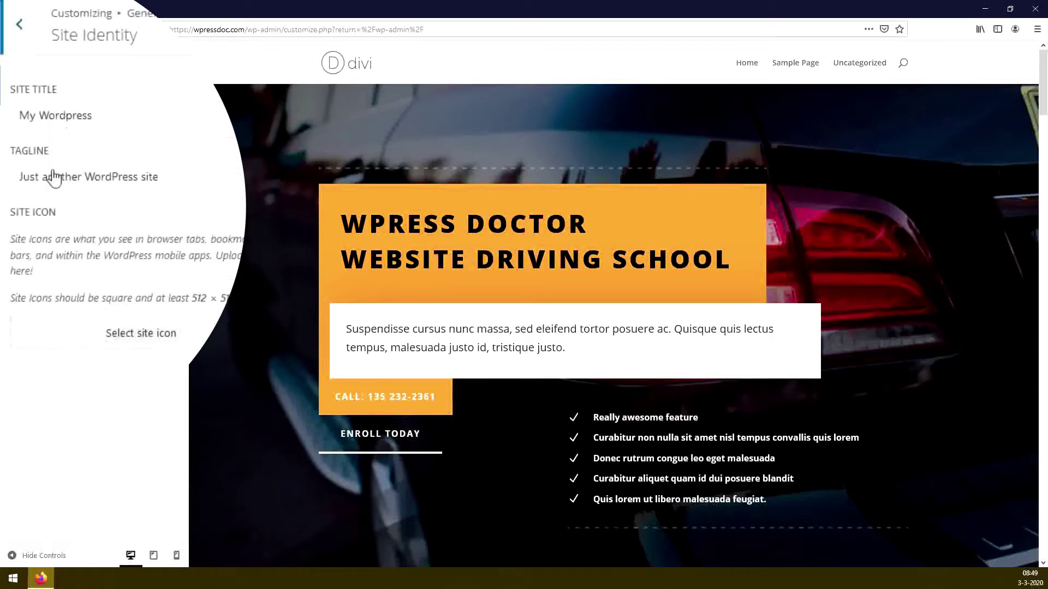
pyautogui.doubleClick(13, 217)
pyautogui.click(47, 211)
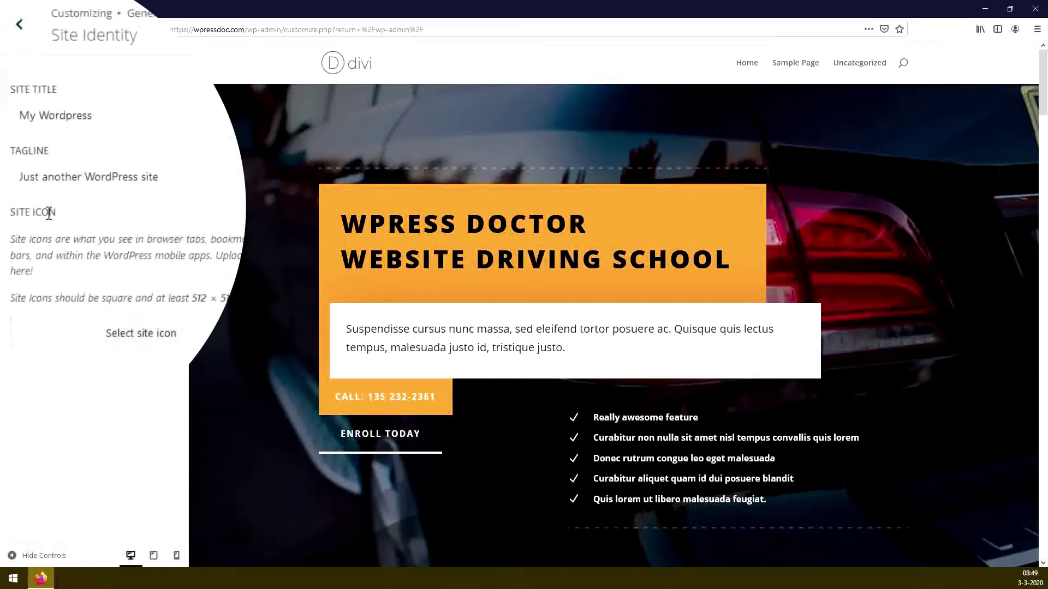
# Crop the chosen stethoscope image as the site icon and publish it.
pyautogui.click(161, 342)
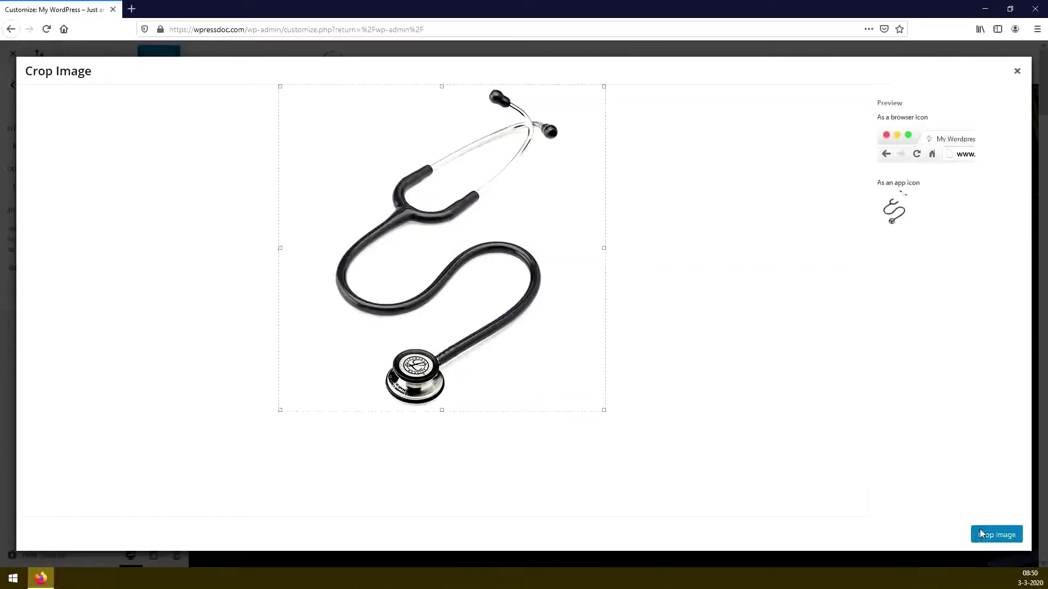
pyautogui.click(998, 537)
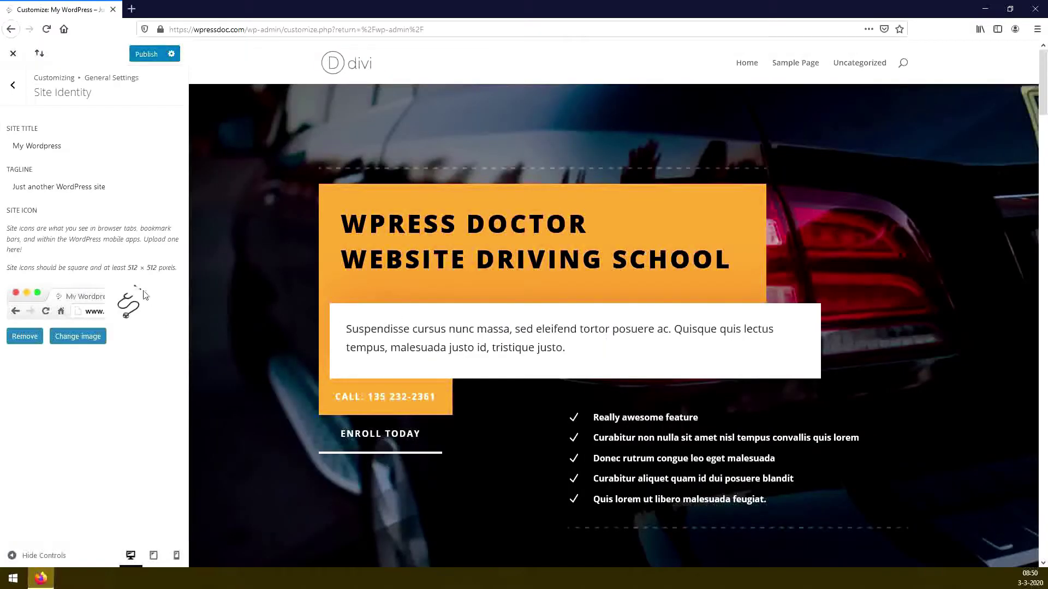
pyautogui.click(154, 62)
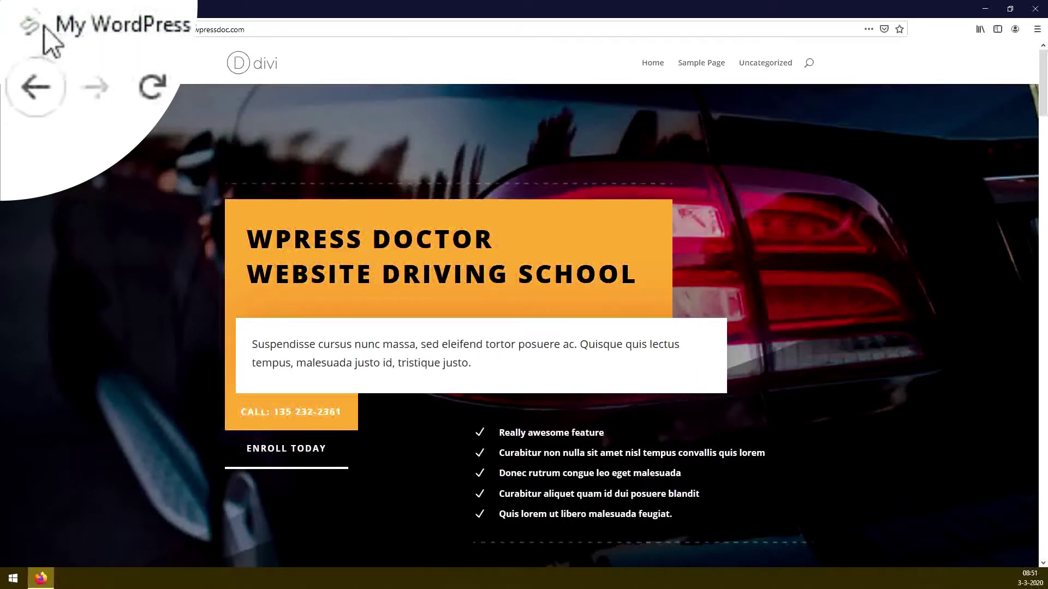
pyautogui.click(152, 87)
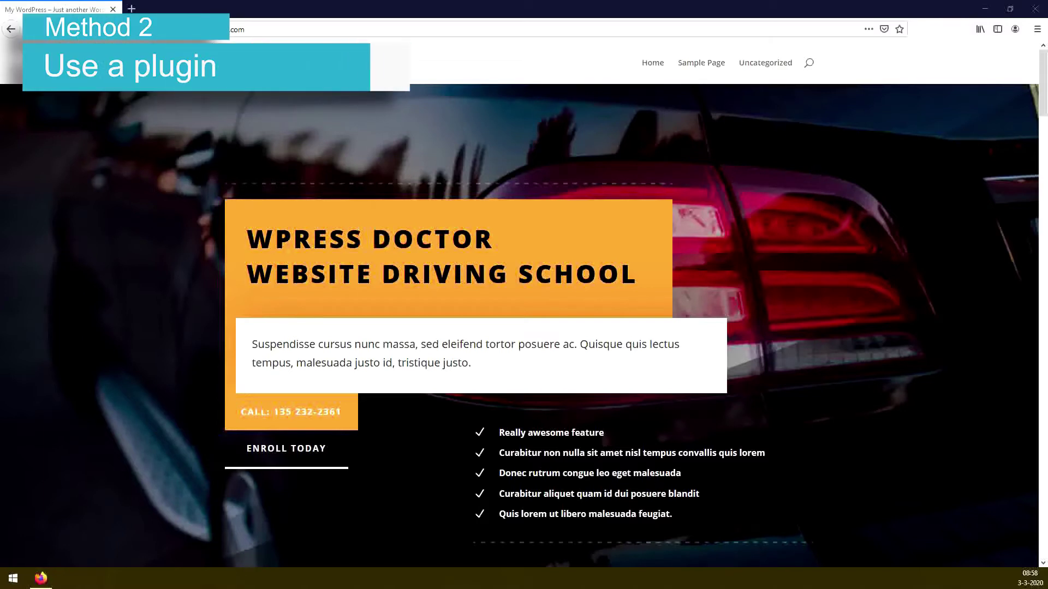
# On Plugins > Add New, search 'favicon', then install and activate WPFavicon.
pyautogui.click(276, 31)
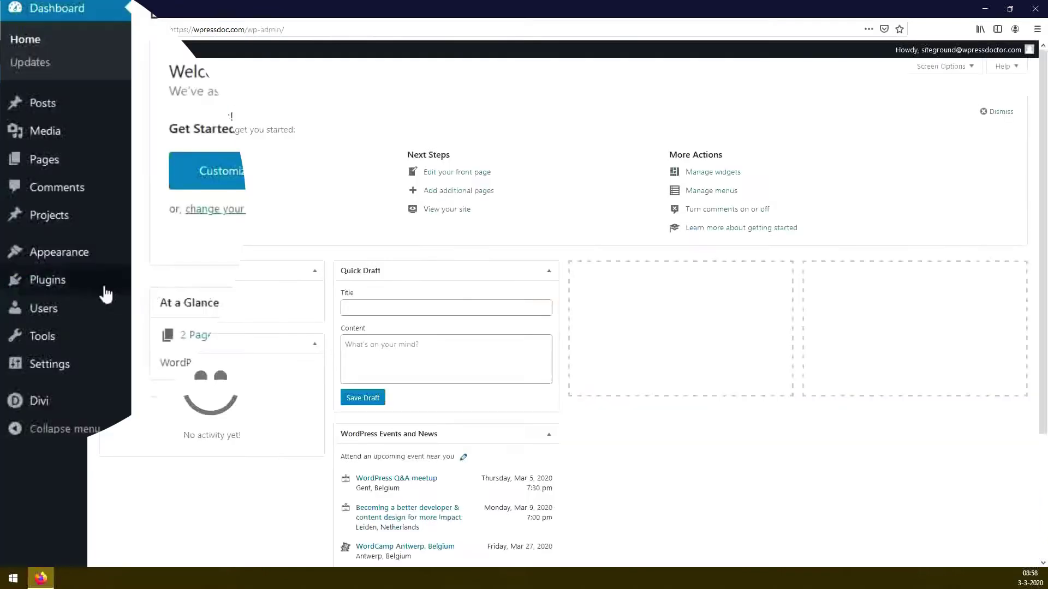
pyautogui.moveTo(77, 292)
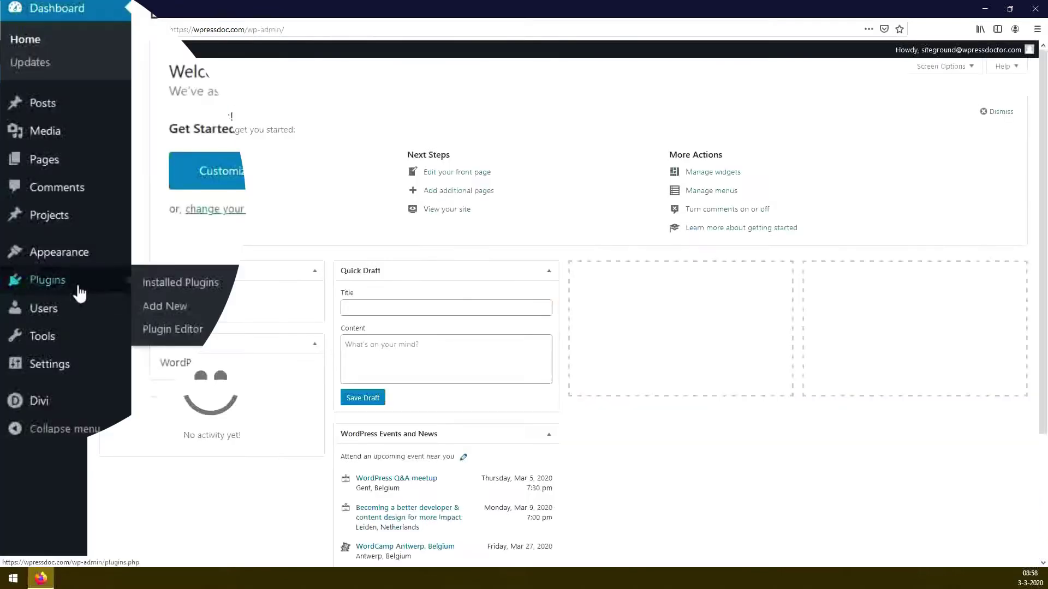
pyautogui.click(176, 313)
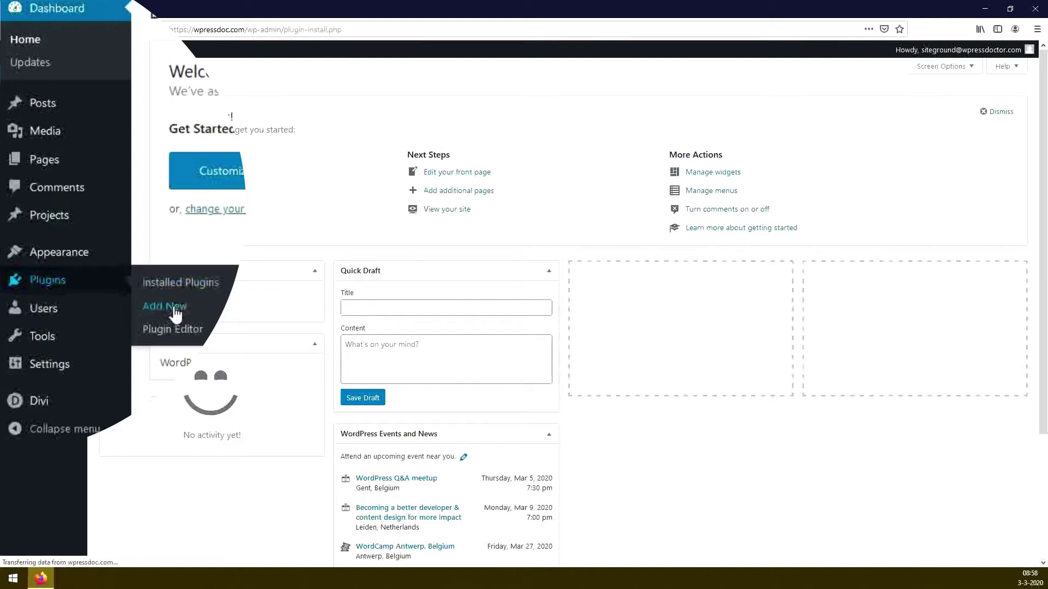
pyautogui.click(888, 107)
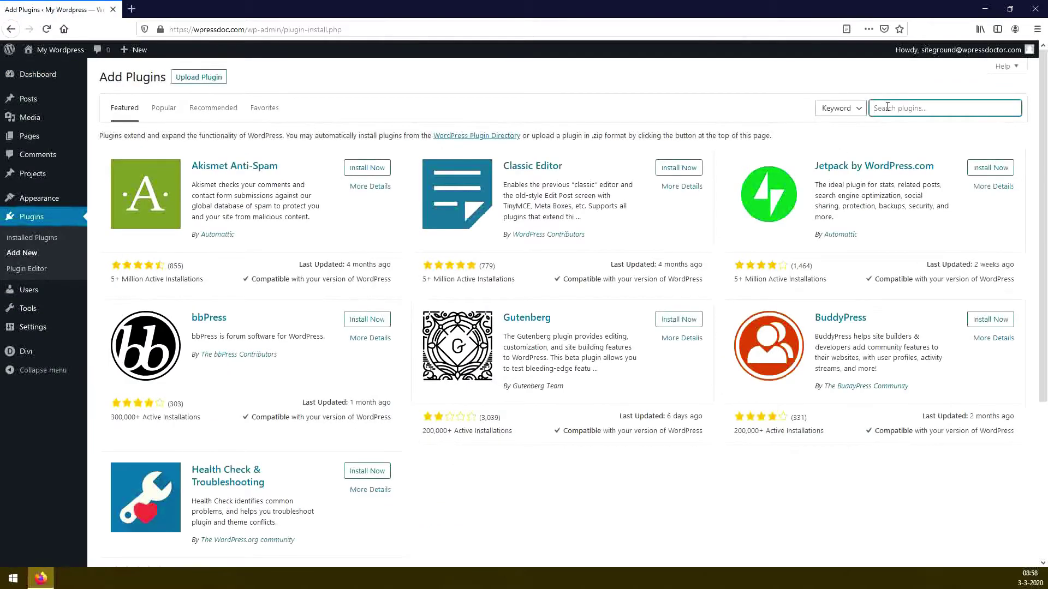
pyautogui.write('favicon')
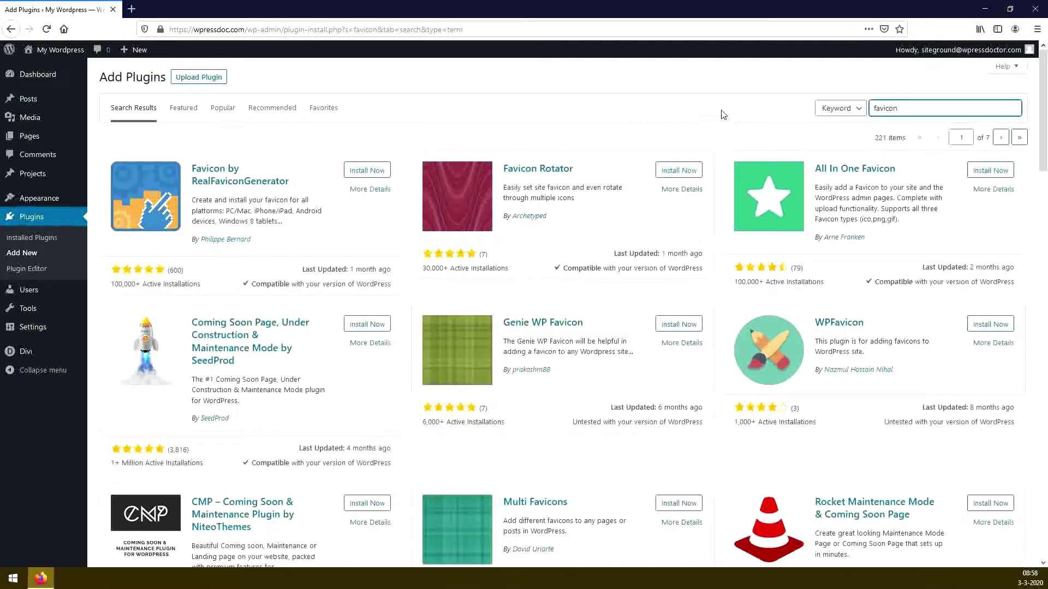
pyautogui.moveTo(864, 323); pyautogui.dragTo(813, 323)
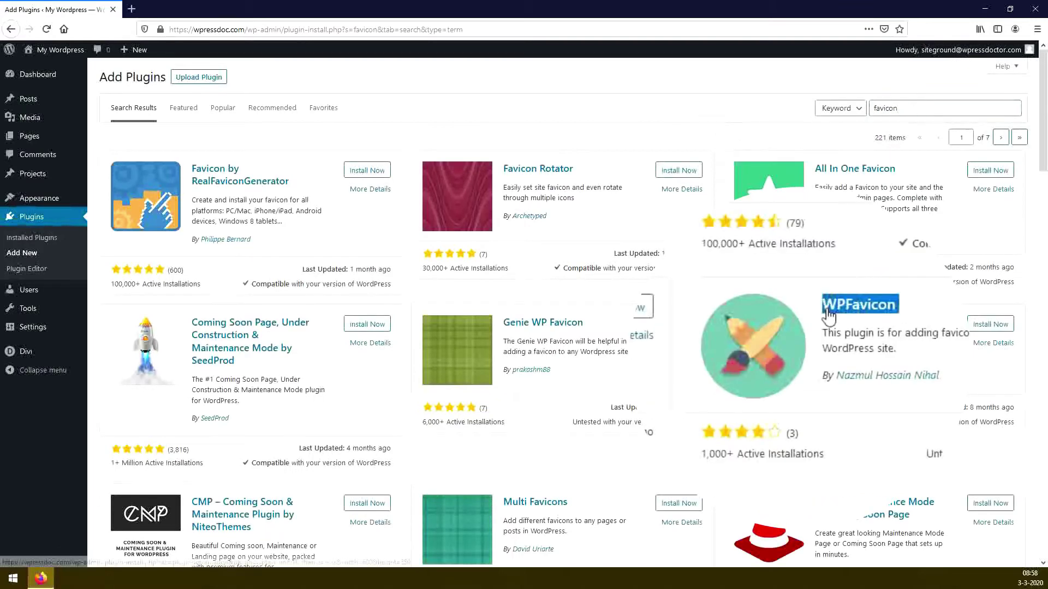
pyautogui.click(989, 326)
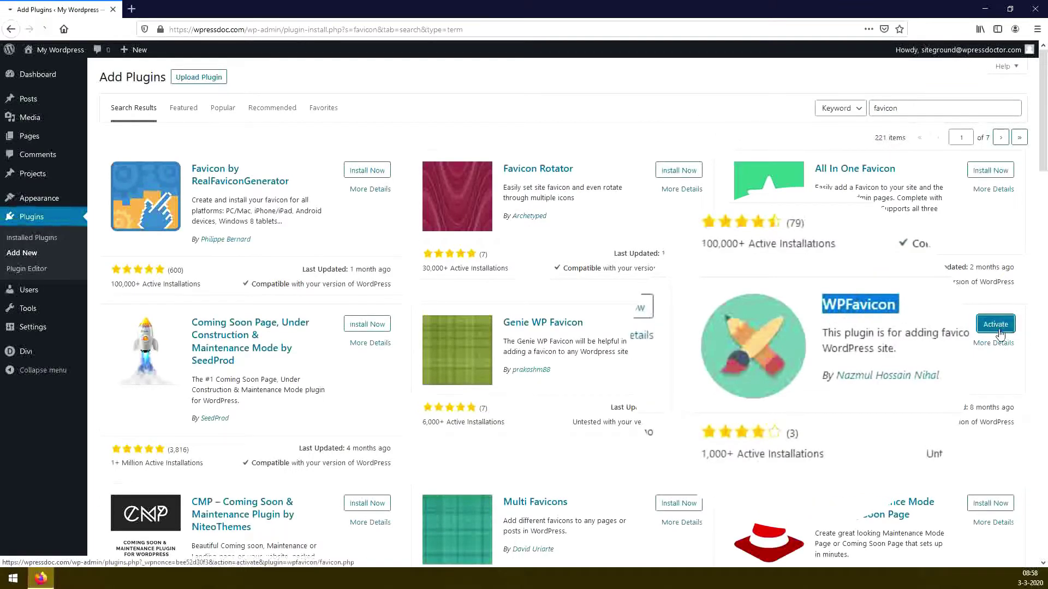
pyautogui.click(988, 325)
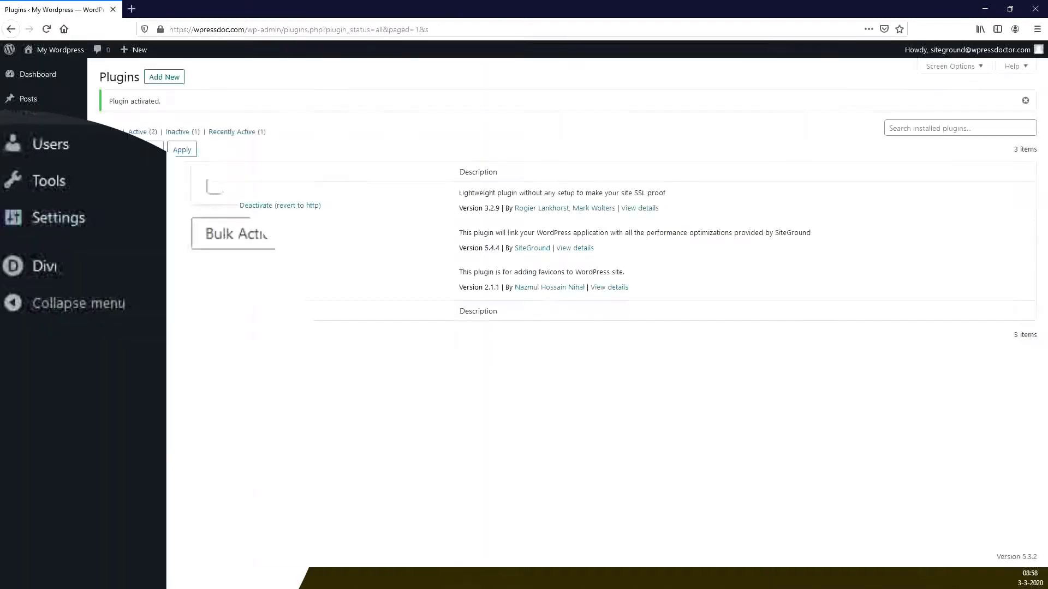
# Copy the full file URL of Stetoscoop.jpg from its media library attachment details.
pyautogui.moveTo(58, 230)
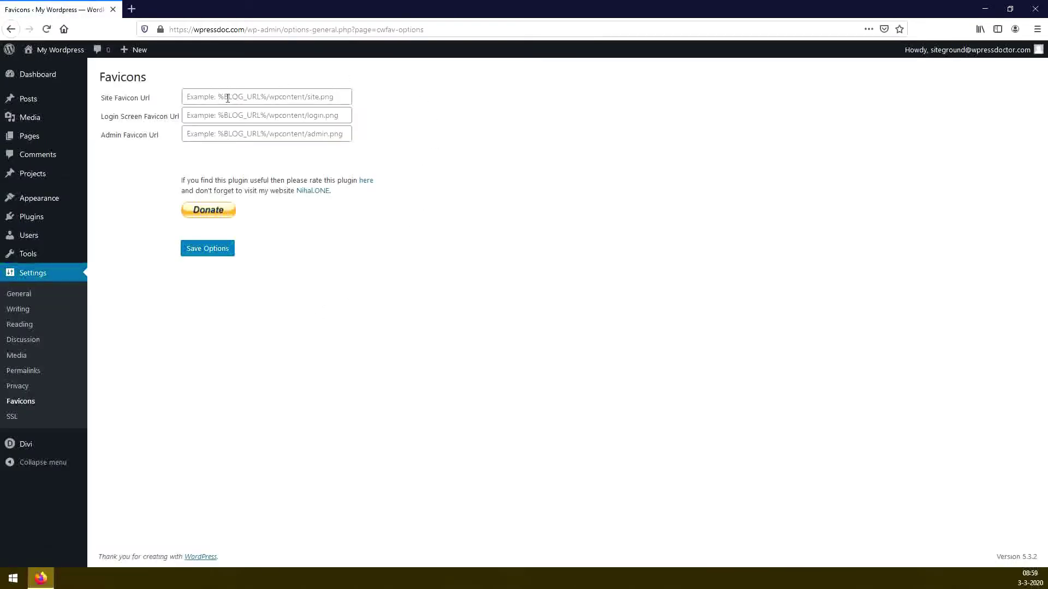
pyautogui.click(226, 101)
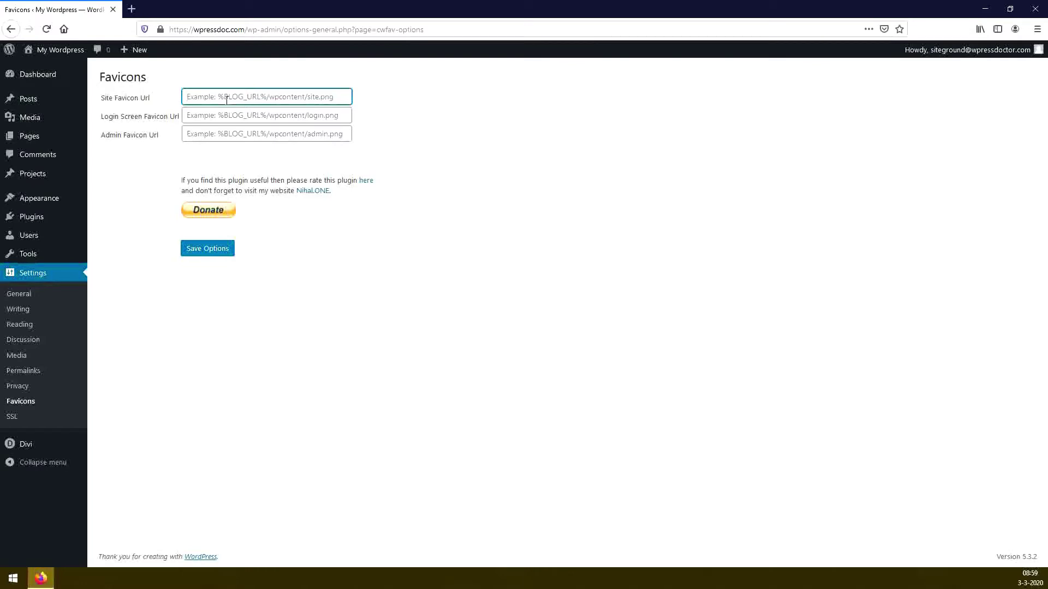
pyautogui.moveTo(42, 118)
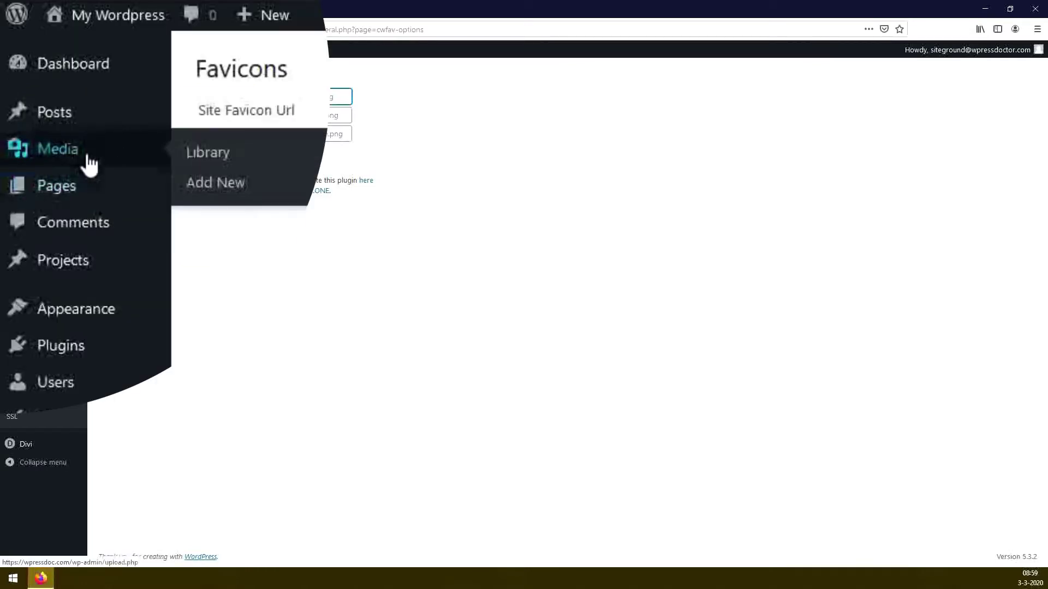
pyautogui.click(210, 157)
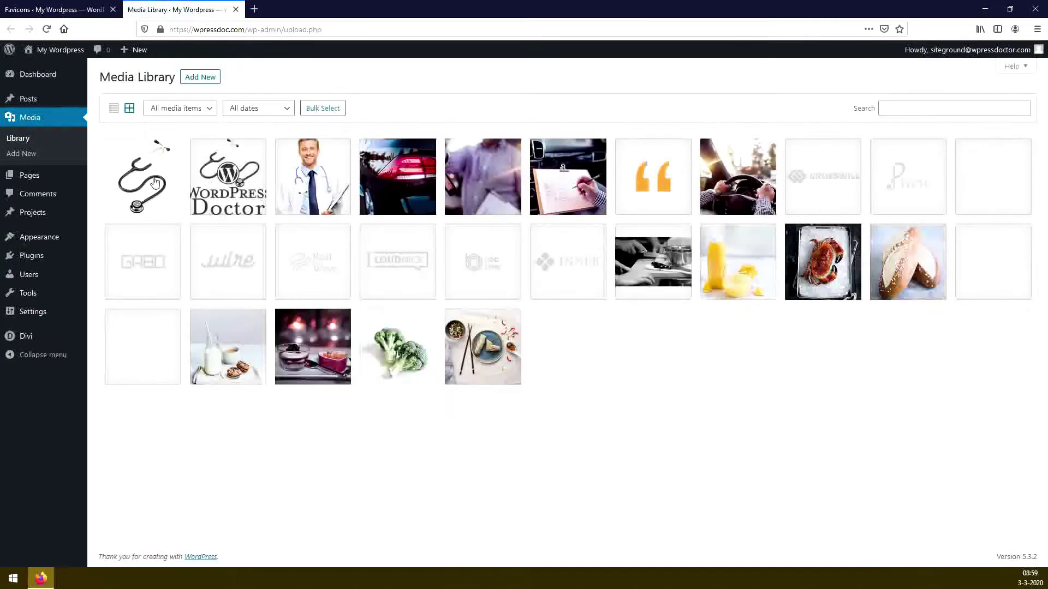
pyautogui.click(155, 181)
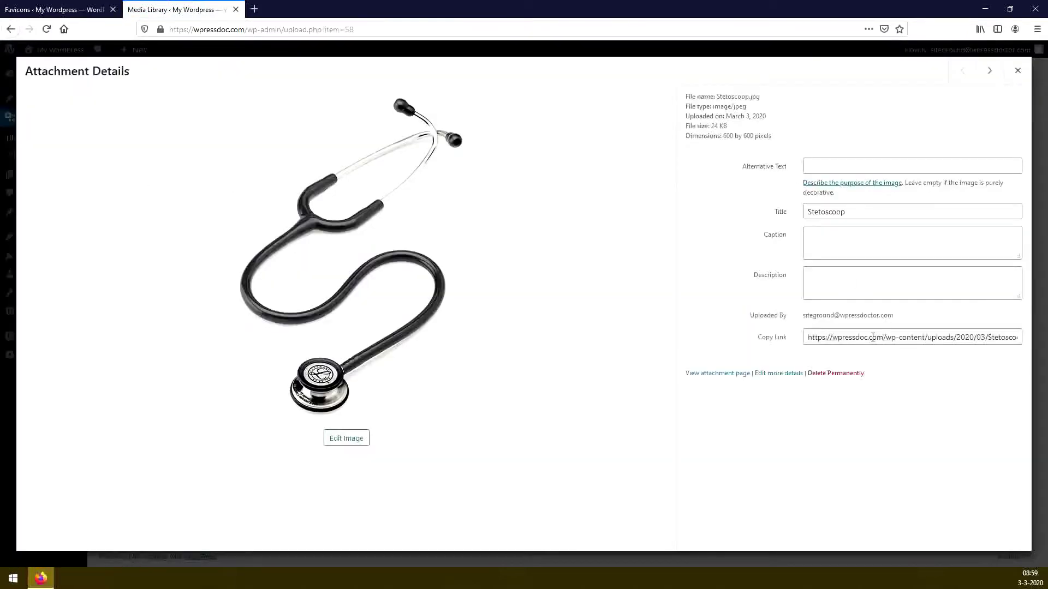
pyautogui.click(777, 337)
pyautogui.hotkey('ctrl', 'c')
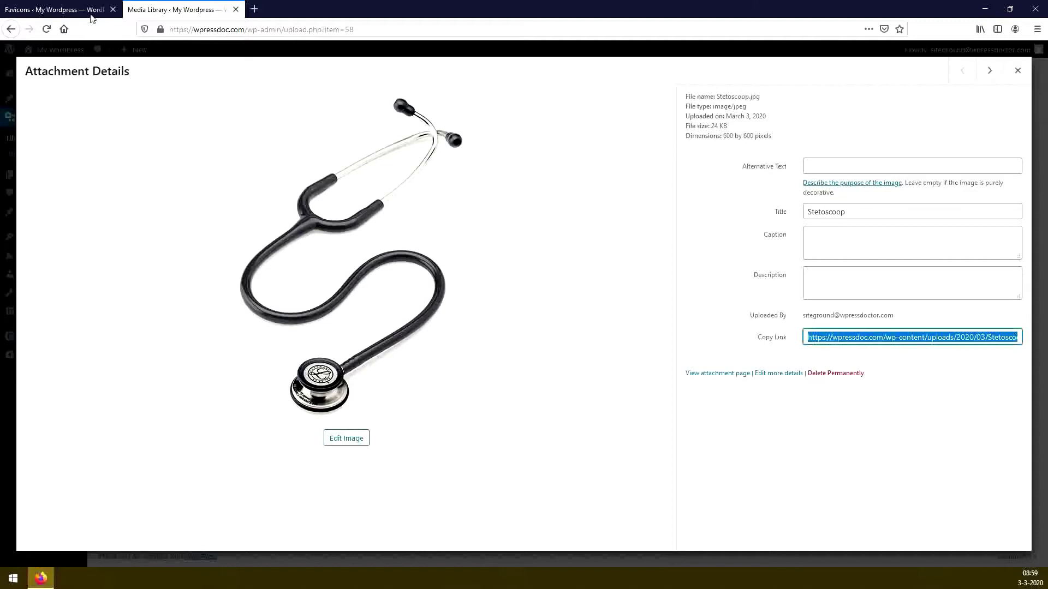
# Replace the Site Favicon Url field's contents with the Stetoscoop.jpg URL.
pyautogui.click(92, 18)
pyautogui.click(207, 96)
pyautogui.write('https://wpressdoc.com')
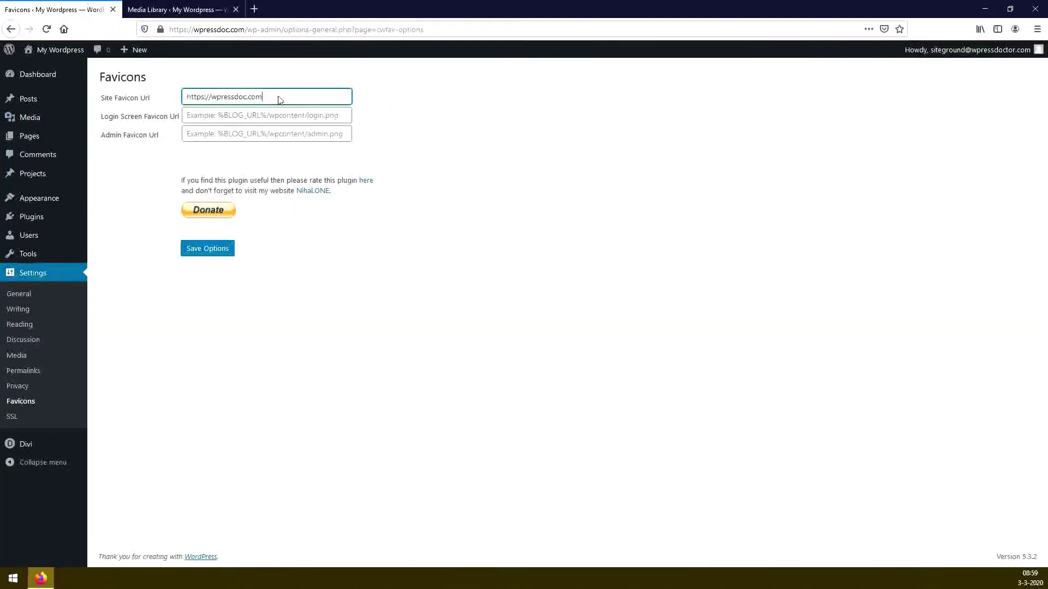
pyautogui.hotkey('ctrl', 'a')
pyautogui.hotkey('ctrl', 'v')
# Save the Favicons settings with the Stetoscoop.jpg favicon URL.
pyautogui.click(208, 251)
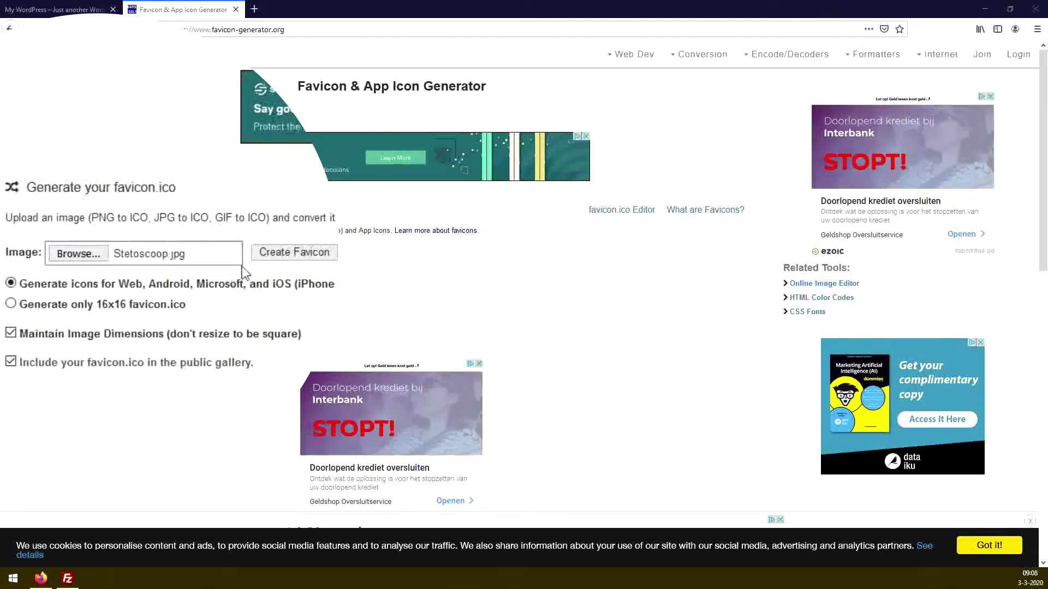
# Create the favicon set from Stetoscoop.jpg and look over the generated results.
pyautogui.click(293, 257)
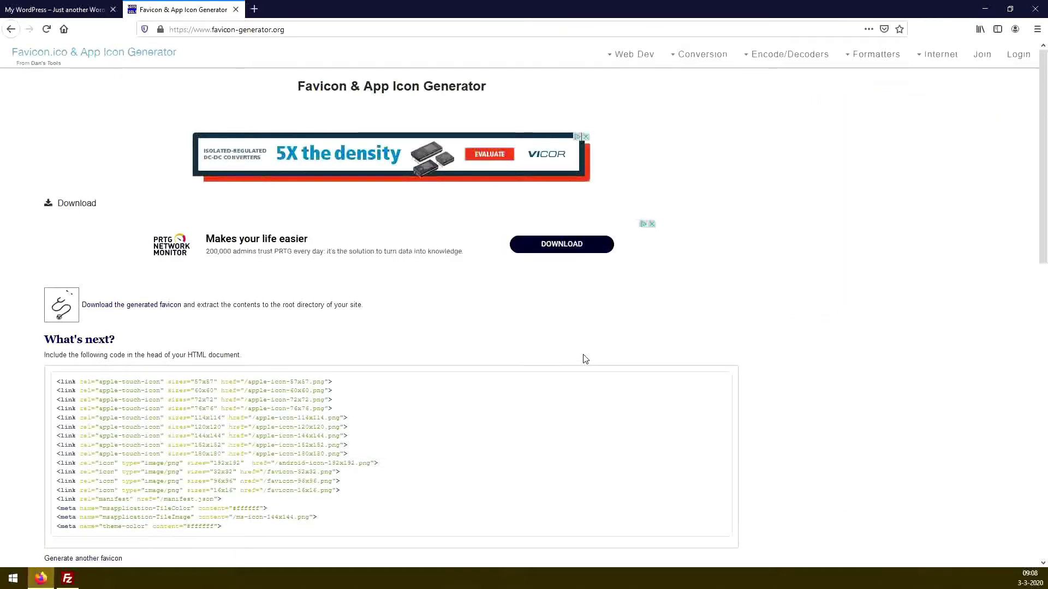
pyautogui.scroll(-3, 453, 350)
pyautogui.scroll(3, 264, 313)
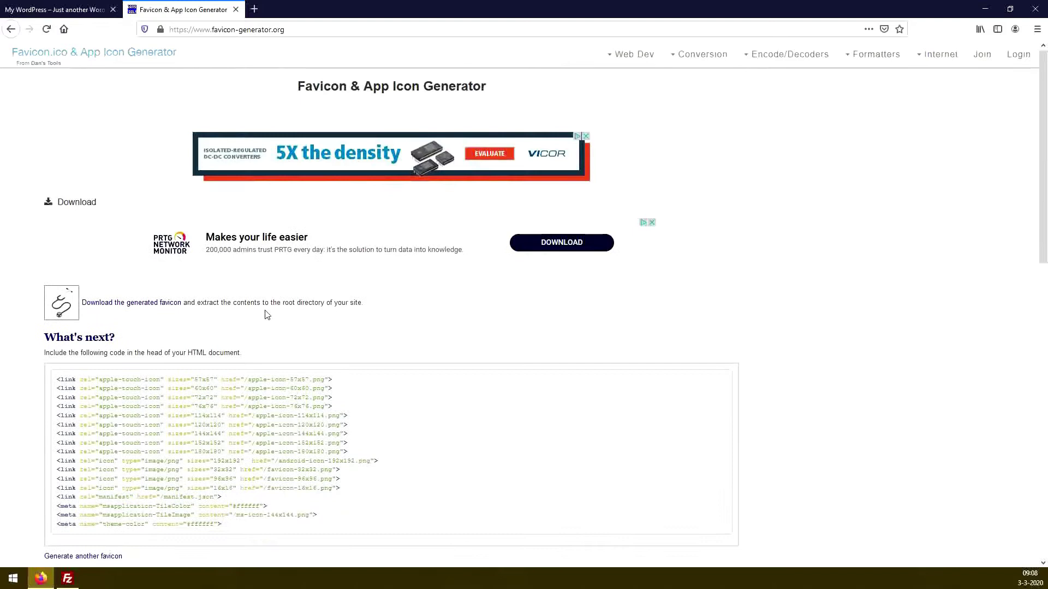
# Download the generated favicon zip package and save it to disk.
pyautogui.click(132, 308)
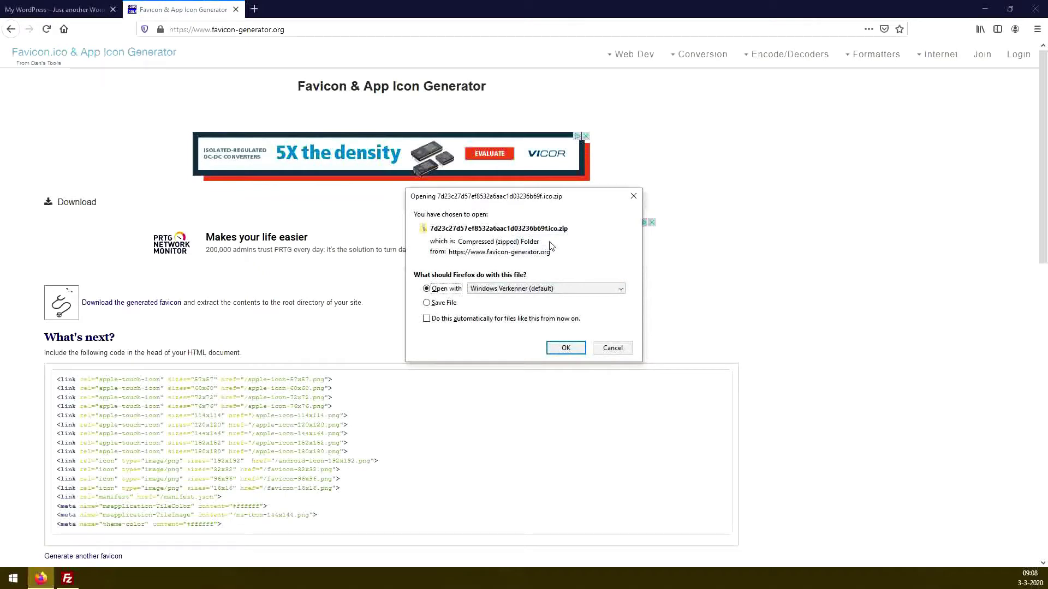
pyautogui.click(441, 304)
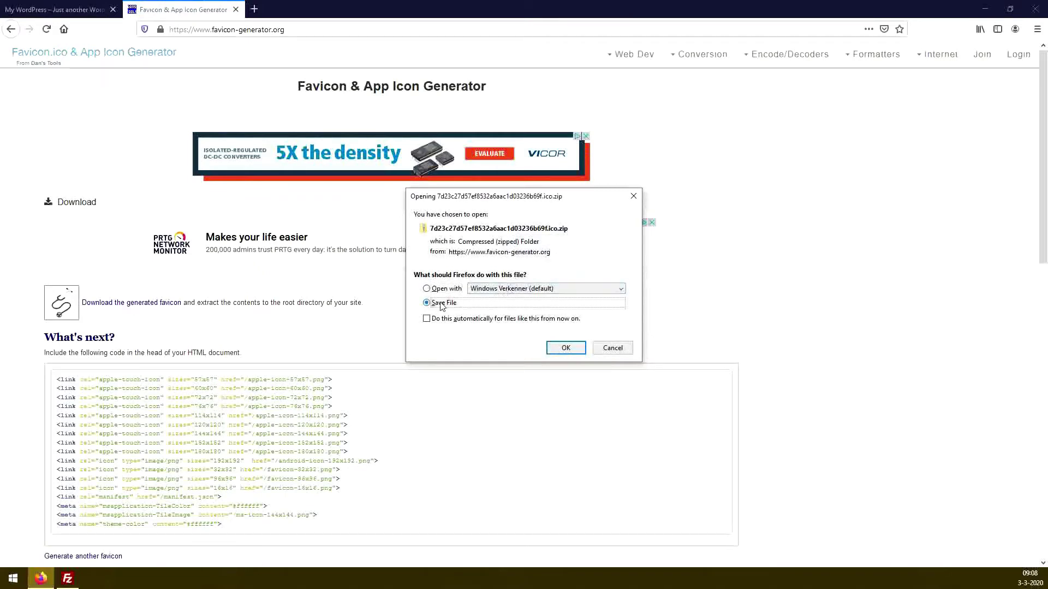
pyautogui.click(562, 349)
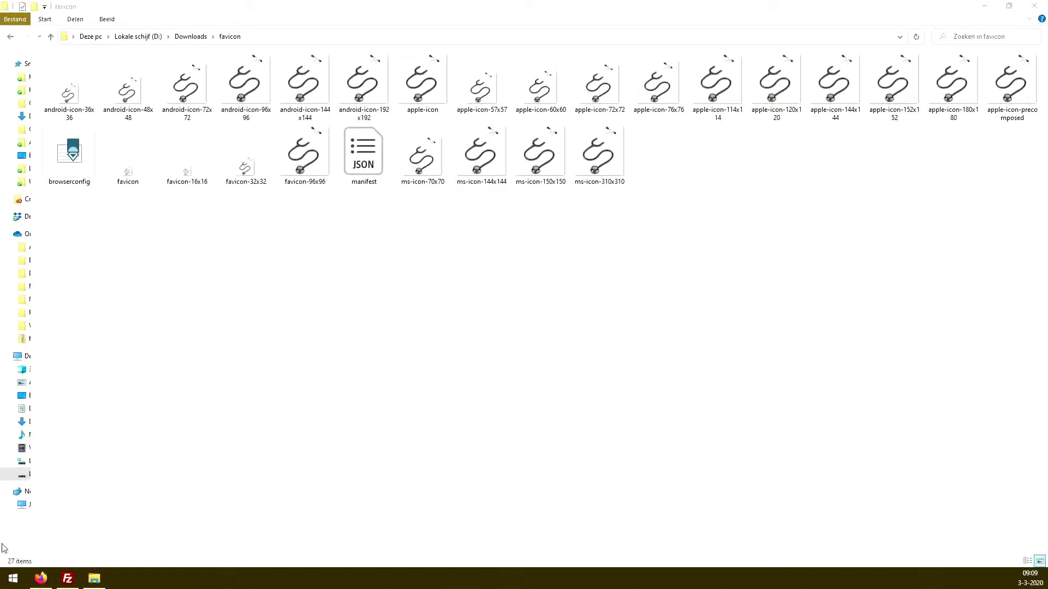
# Return to the favicon-generator results page with the HTML head code.
pyautogui.hotkey('alt', 'Tab')
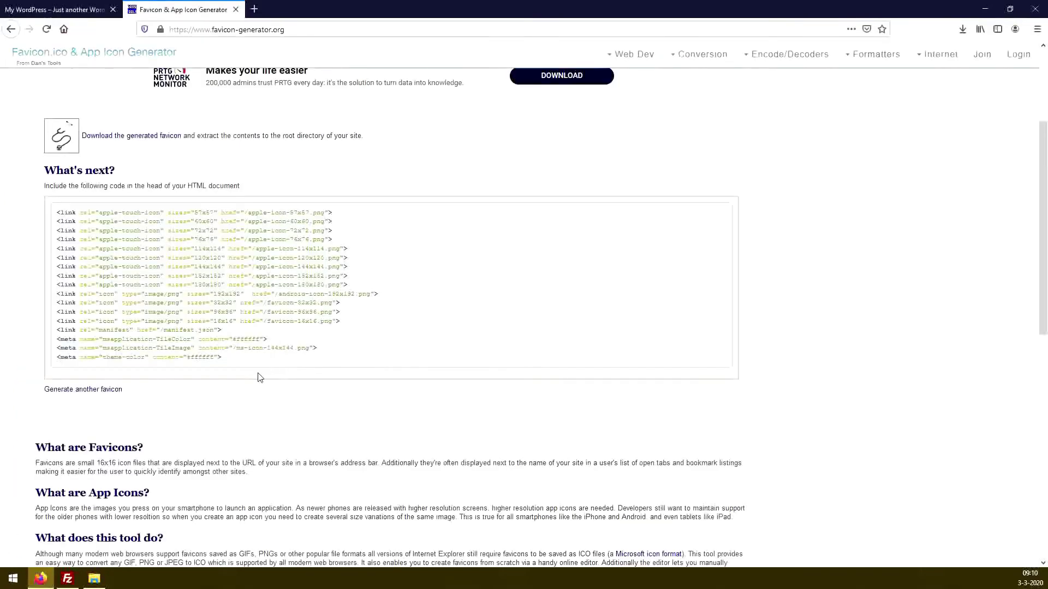
pyautogui.scroll(3, 260, 377)
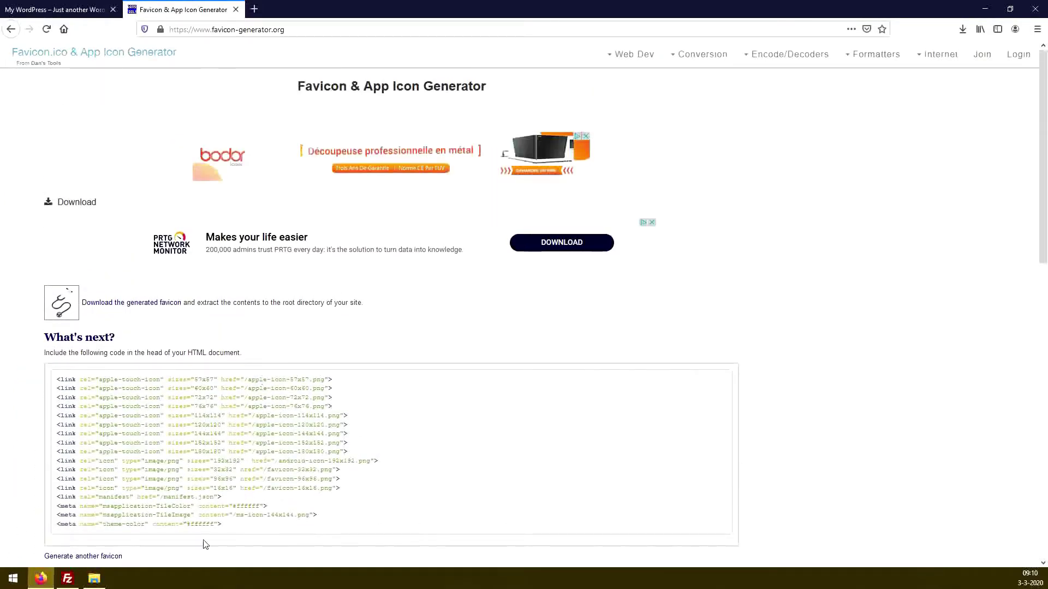
# Copy the whole block of favicon link and meta HTML code, then deselect it.
pyautogui.moveTo(229, 531); pyautogui.dragTo(57, 385)
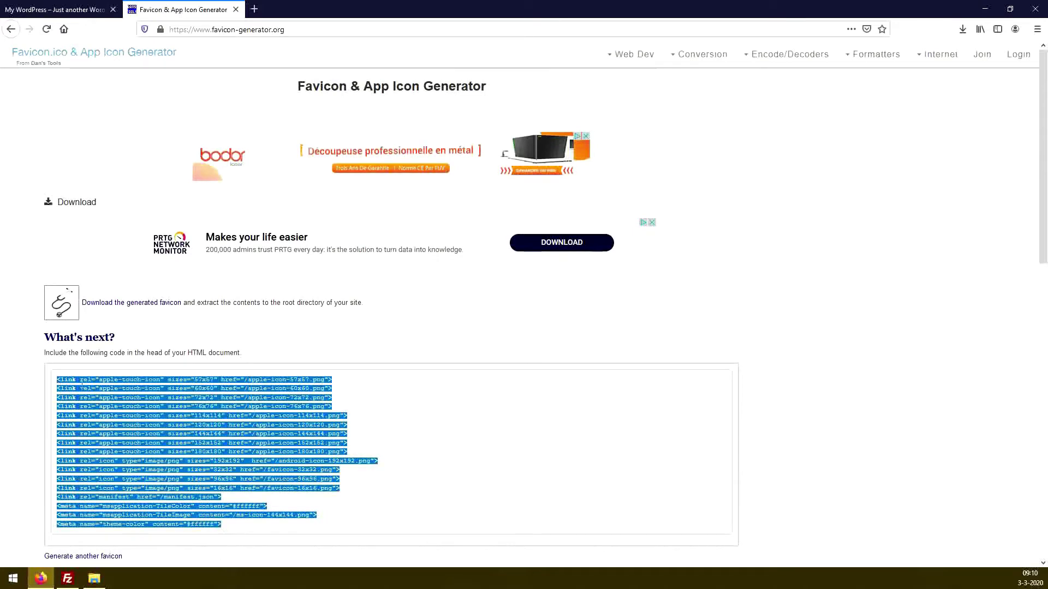
pyautogui.rightClick(159, 398)
pyautogui.click(186, 410)
pyautogui.click(218, 356)
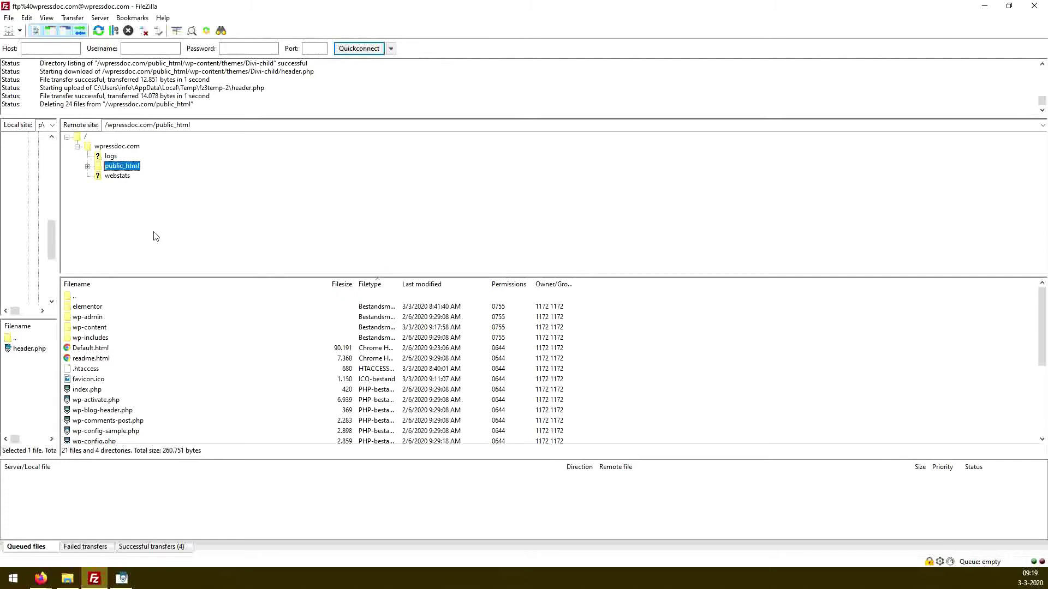
# Drag the 25 favicon files from the local favicon folder onto FileZilla's public_html.
pyautogui.click(68, 578)
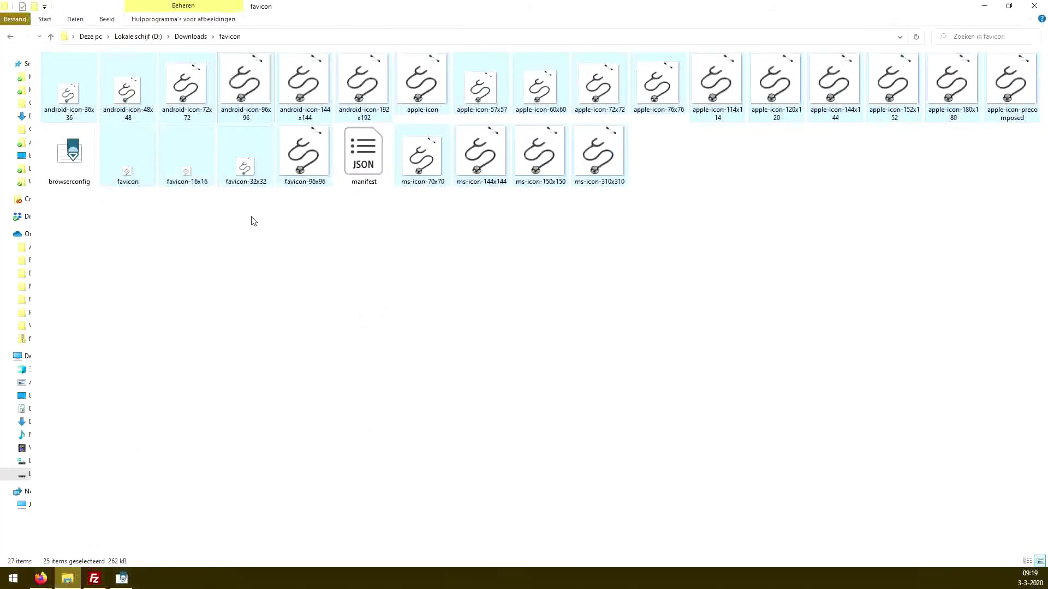
pyautogui.moveTo(293, 91); pyautogui.dragTo(197, 426)
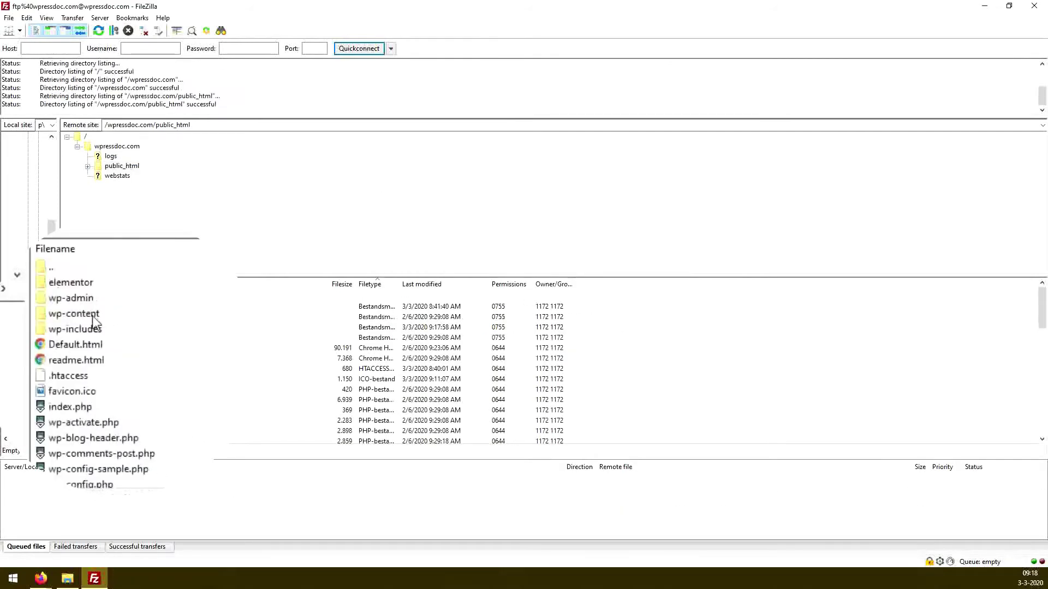
# Browse the server to the wp-content/themes/Divi folder.
pyautogui.click(90, 315)
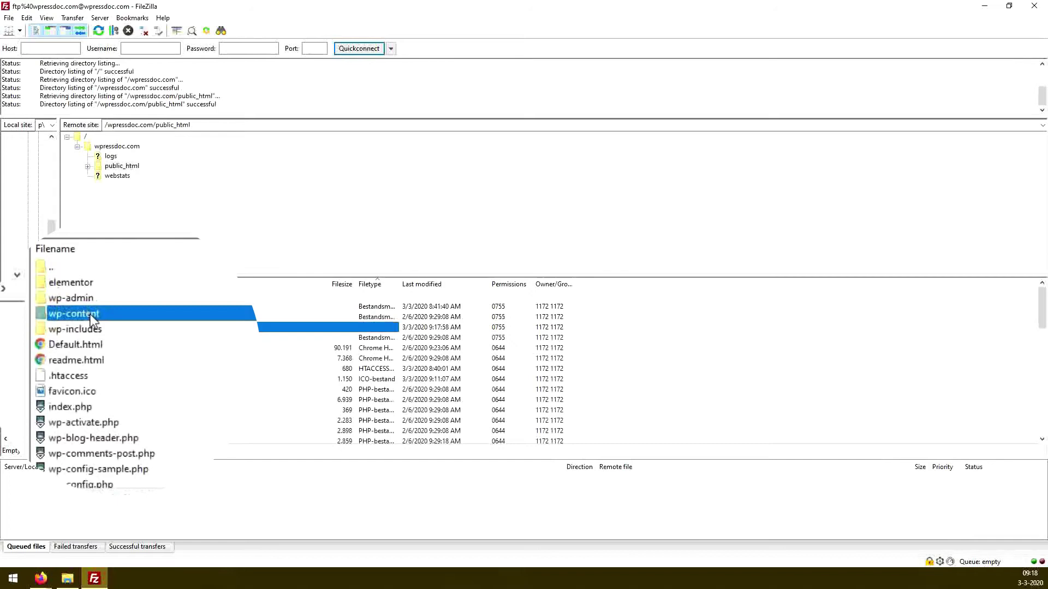
pyautogui.doubleClick(79, 315)
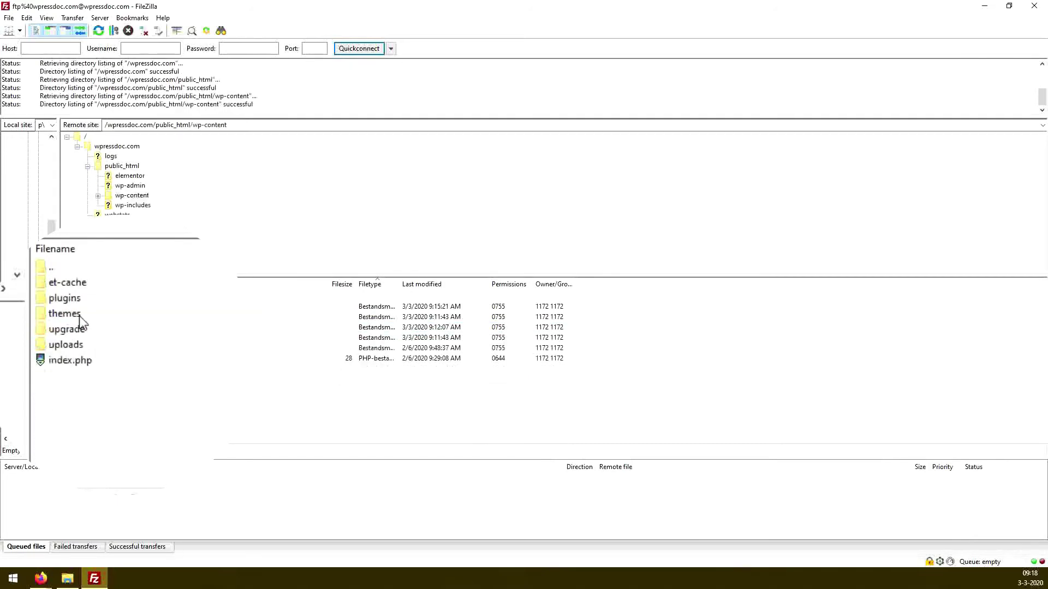
pyautogui.doubleClick(79, 316)
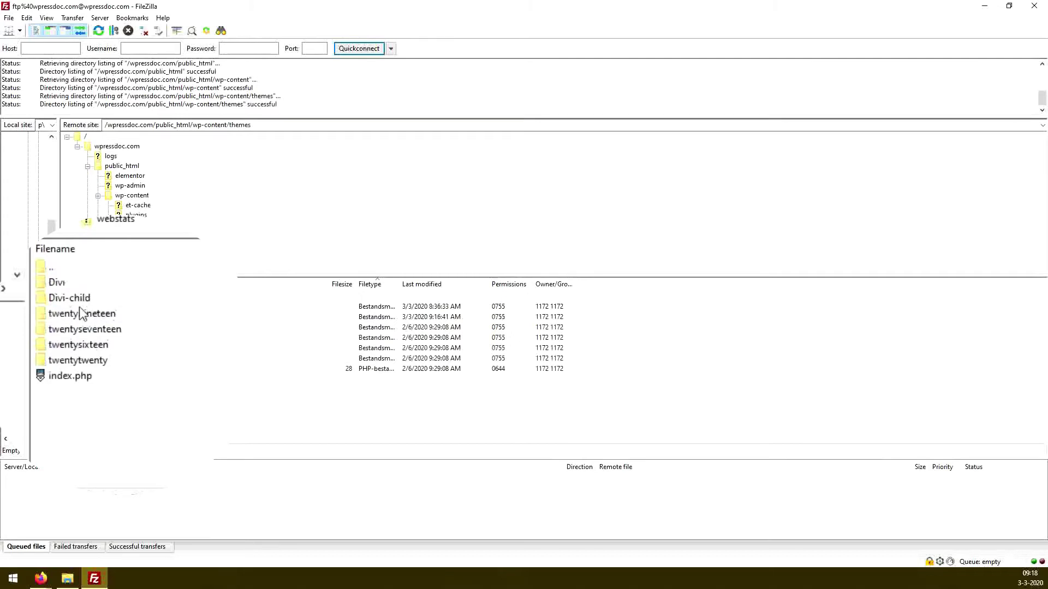
pyautogui.click(71, 284)
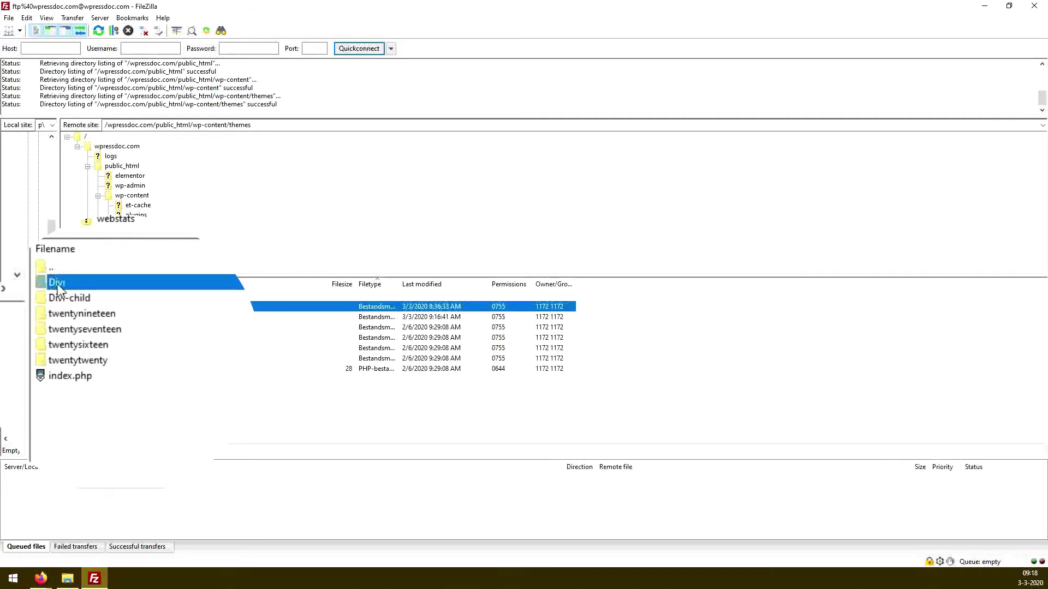
pyautogui.doubleClick(86, 288)
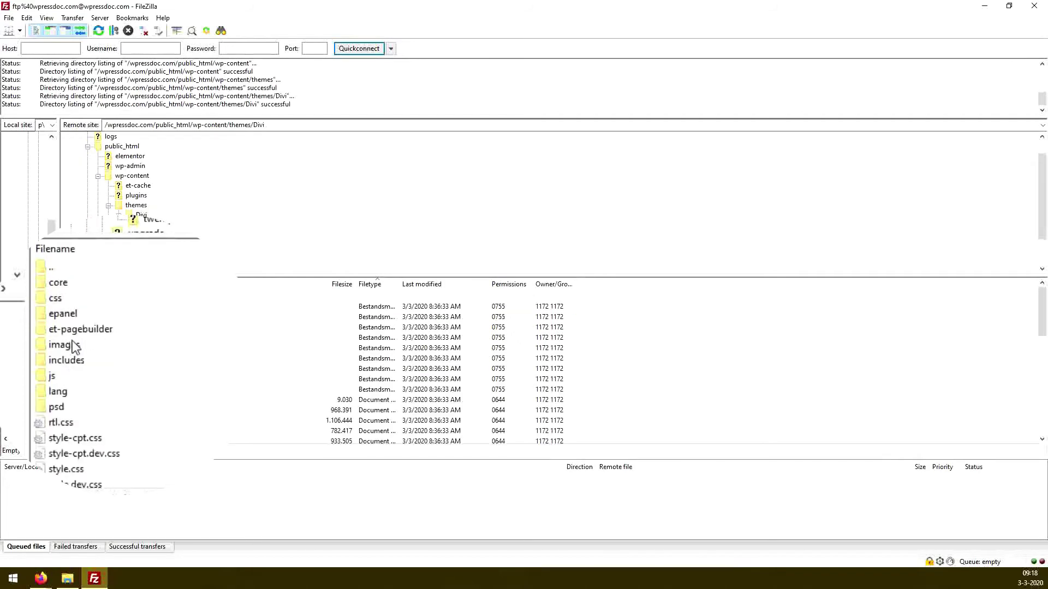
pyautogui.scroll(-6, 72, 342)
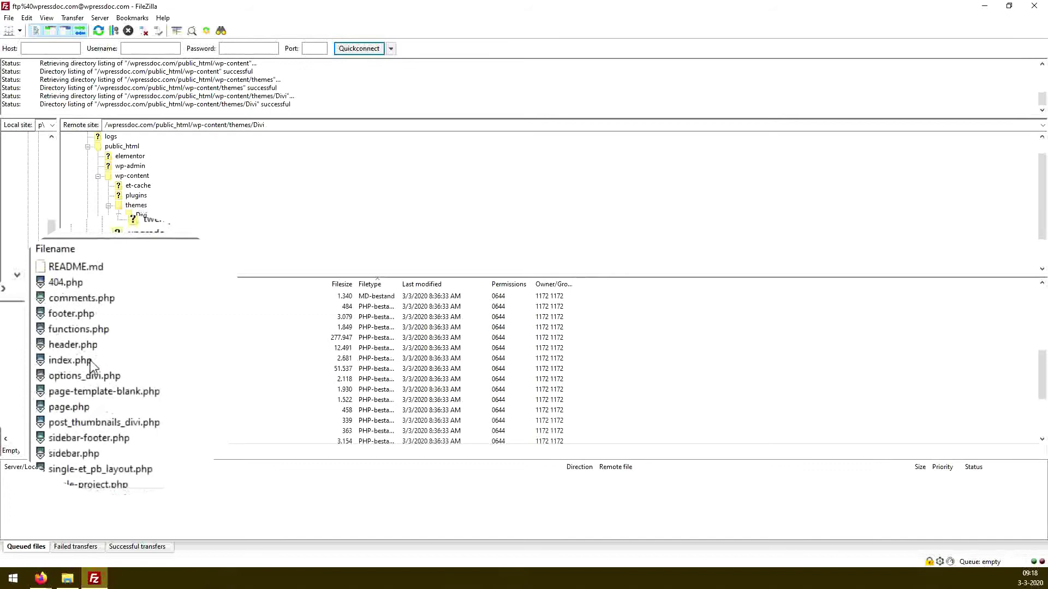
# Download Divi's header.php, then upload the local copy into the Divi-child folder.
pyautogui.click(85, 348)
pyautogui.rightClick(81, 347)
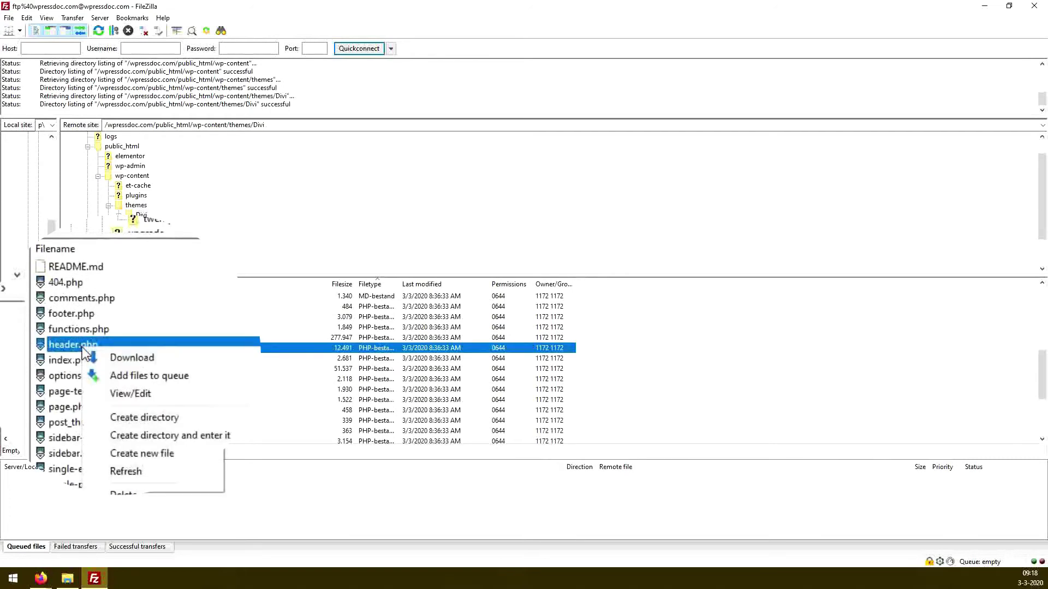
pyautogui.click(110, 355)
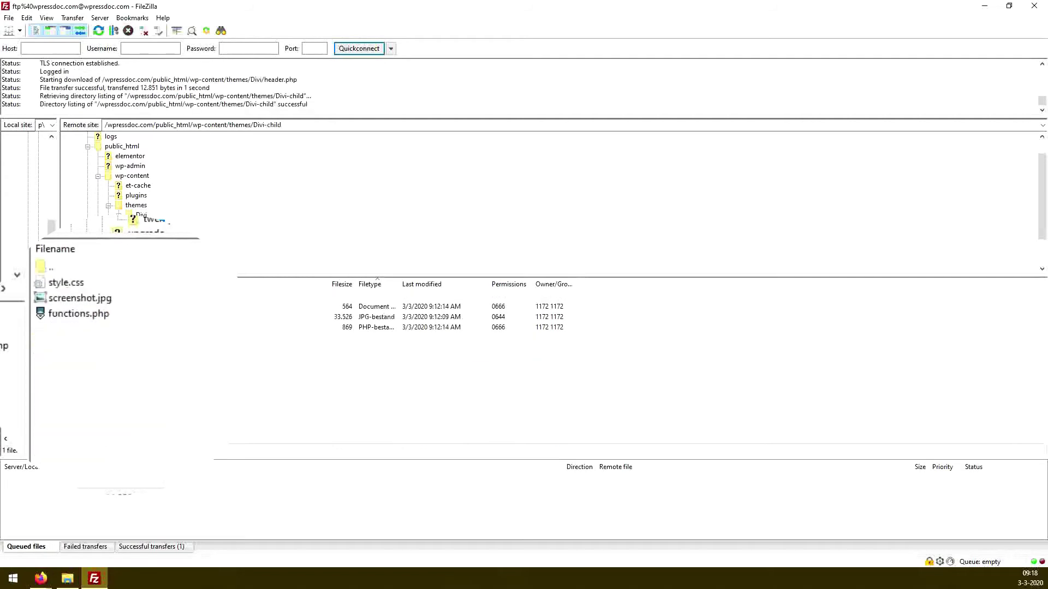
pyautogui.rightClick(52, 344)
pyautogui.click(95, 352)
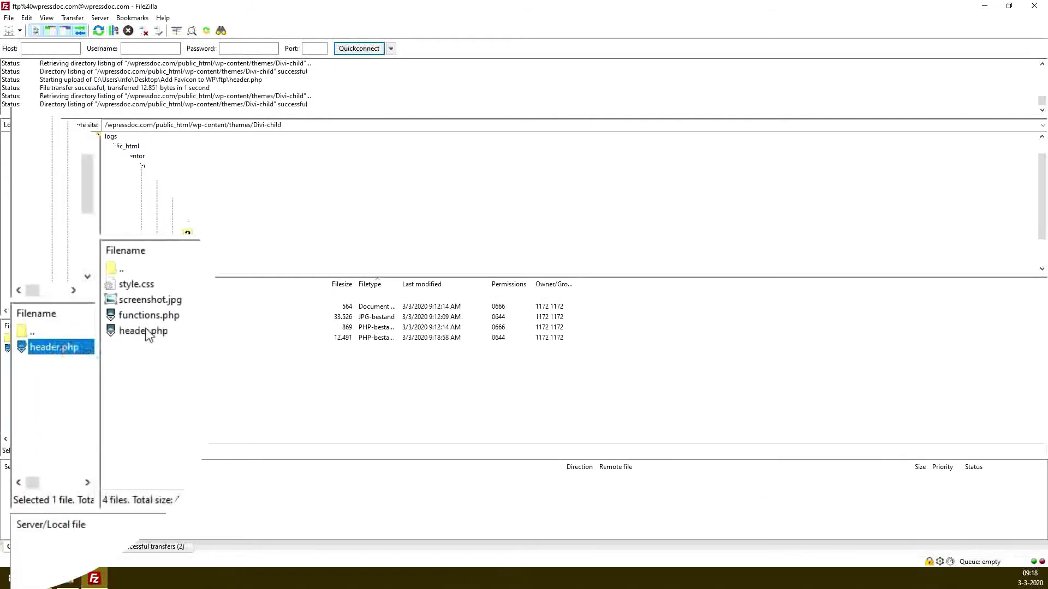
# Open the server's Divi-child header.php for editing and copy the favicon generator's code.
pyautogui.rightClick(148, 331)
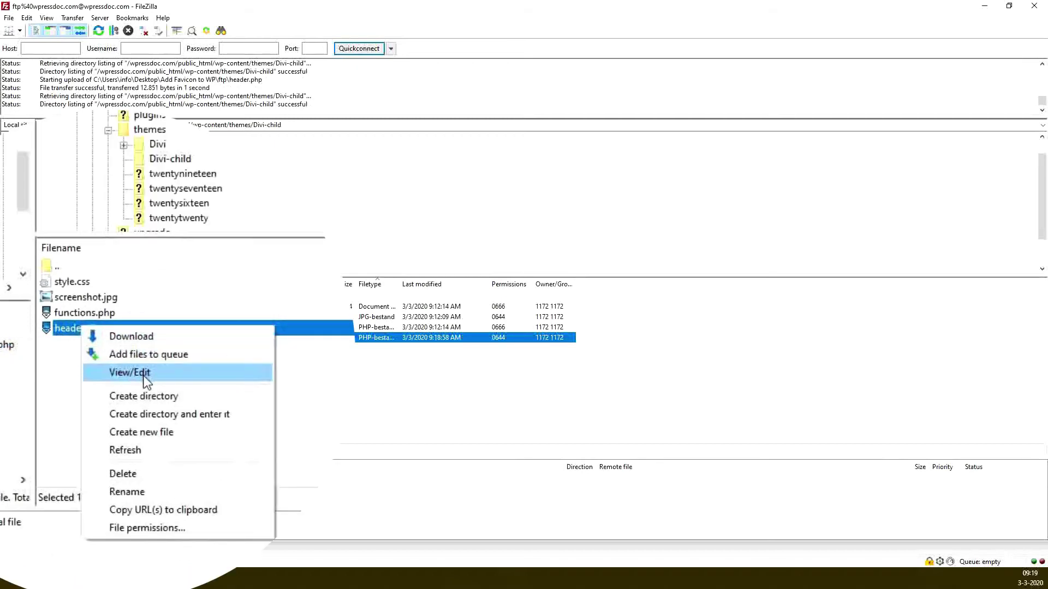
pyautogui.click(145, 377)
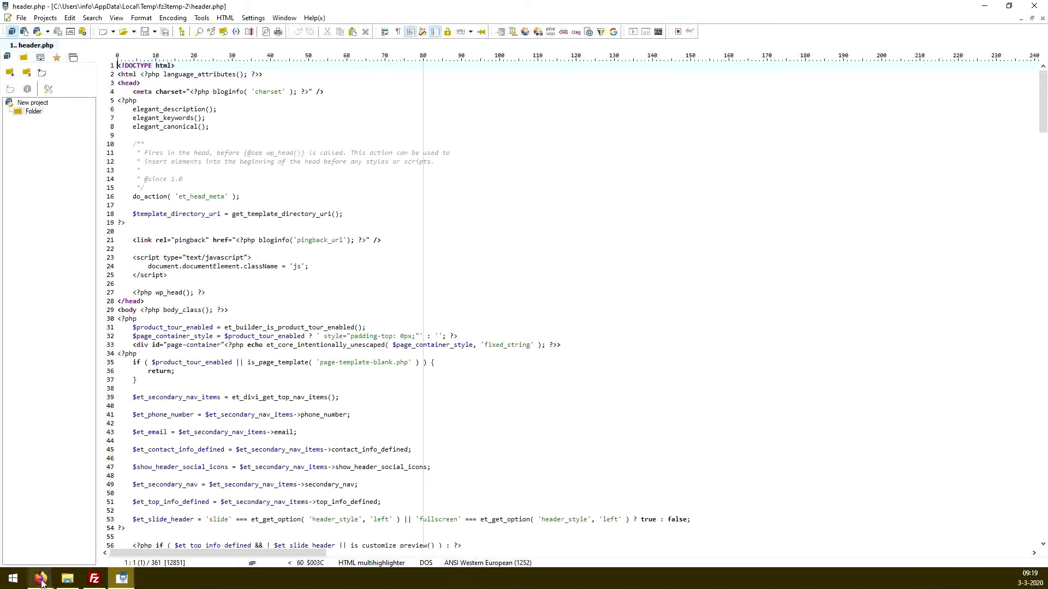
pyautogui.moveTo(41, 582)
pyautogui.click(65, 530)
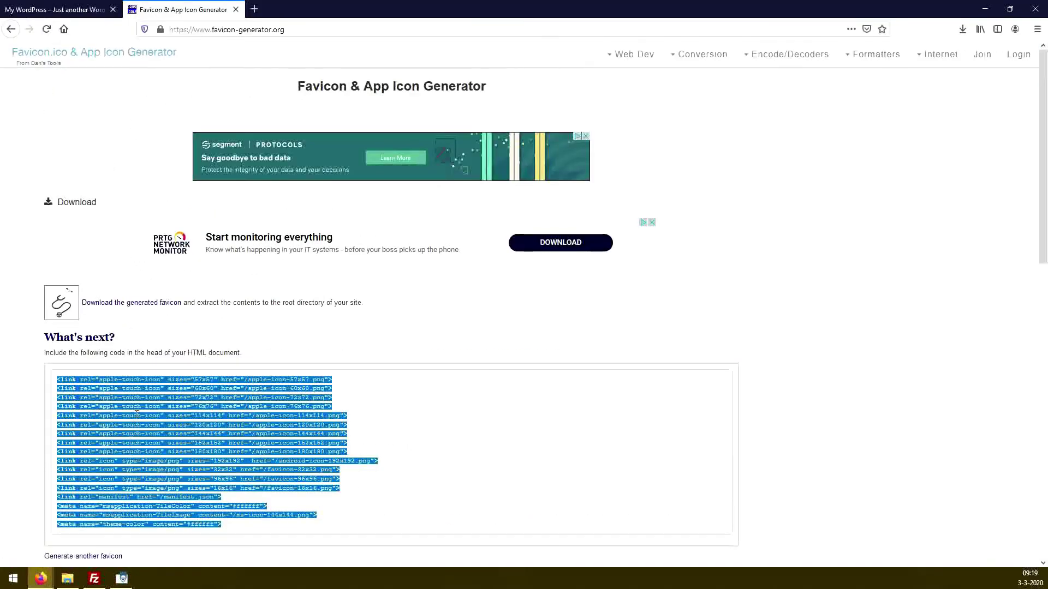
pyautogui.rightClick(128, 399)
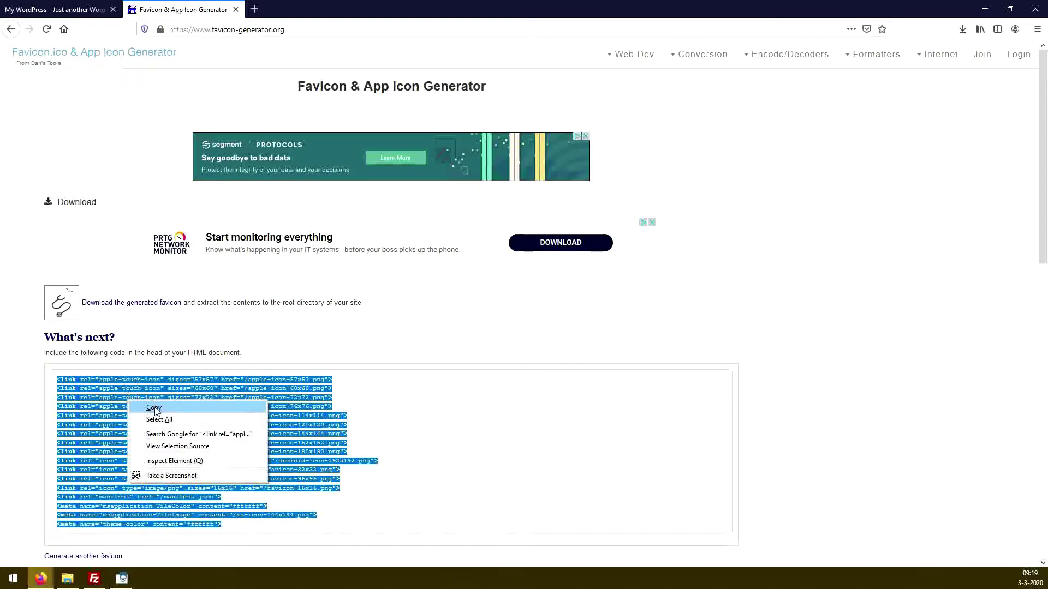
pyautogui.click(151, 403)
# Paste the favicon code on a new line above </head> in header.php and save.
pyautogui.click(122, 578)
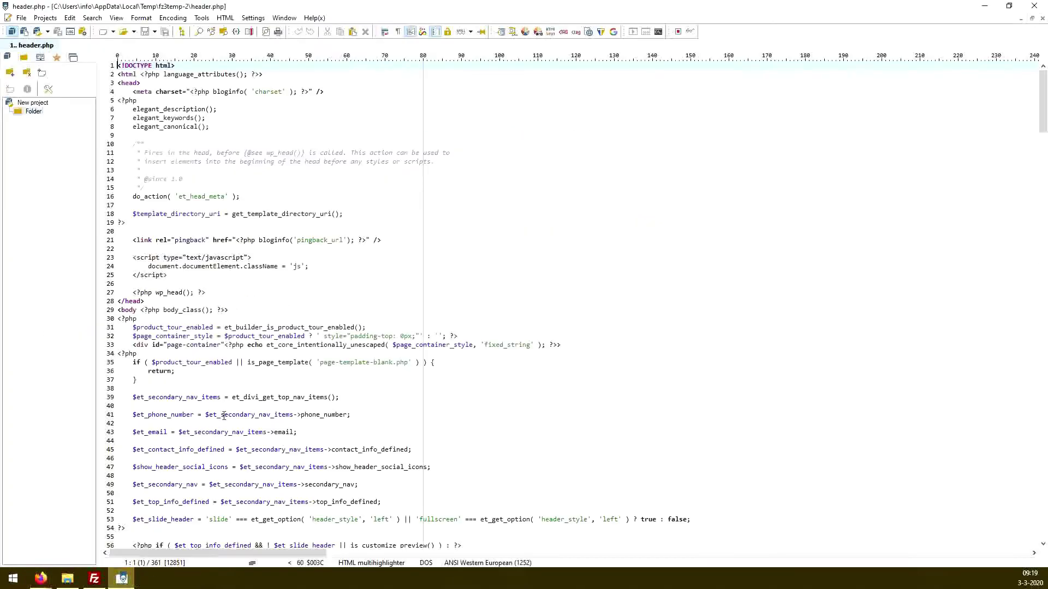
pyautogui.moveTo(118, 302); pyautogui.dragTo(144, 302)
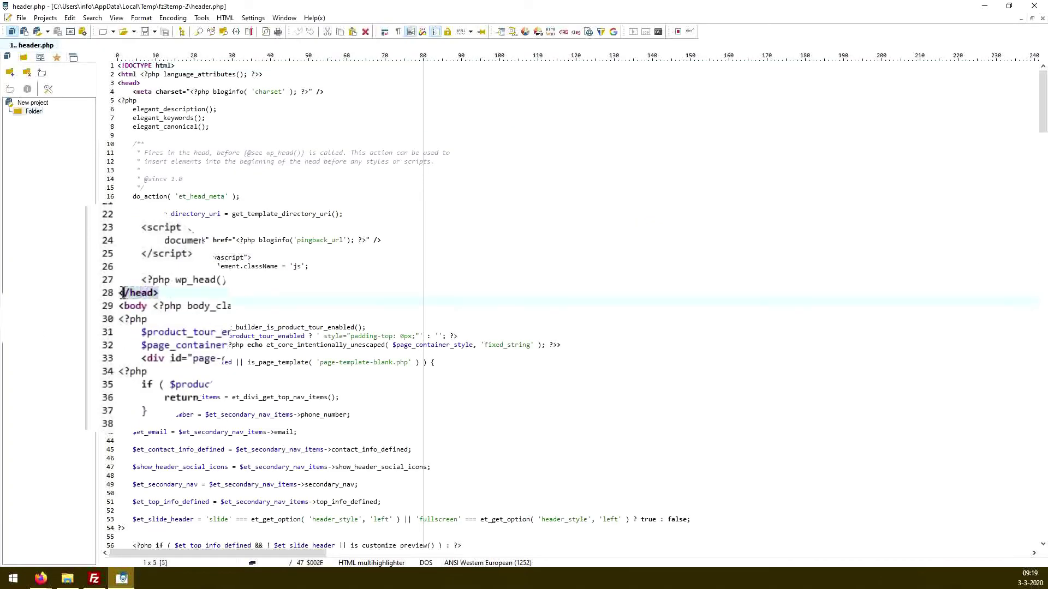
pyautogui.click(205, 292)
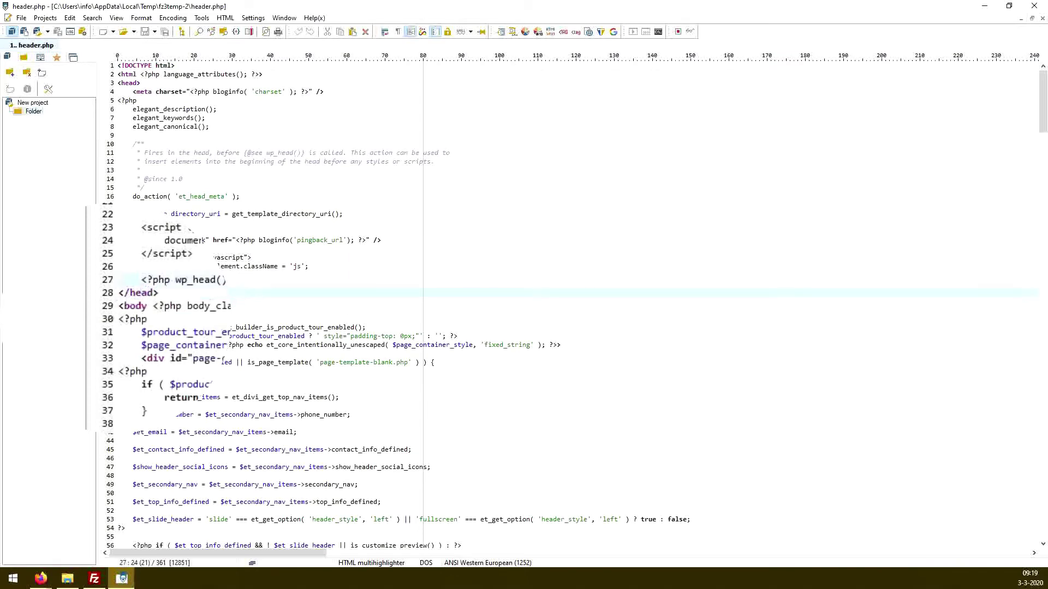
pyautogui.press('Return')
pyautogui.press('Return')
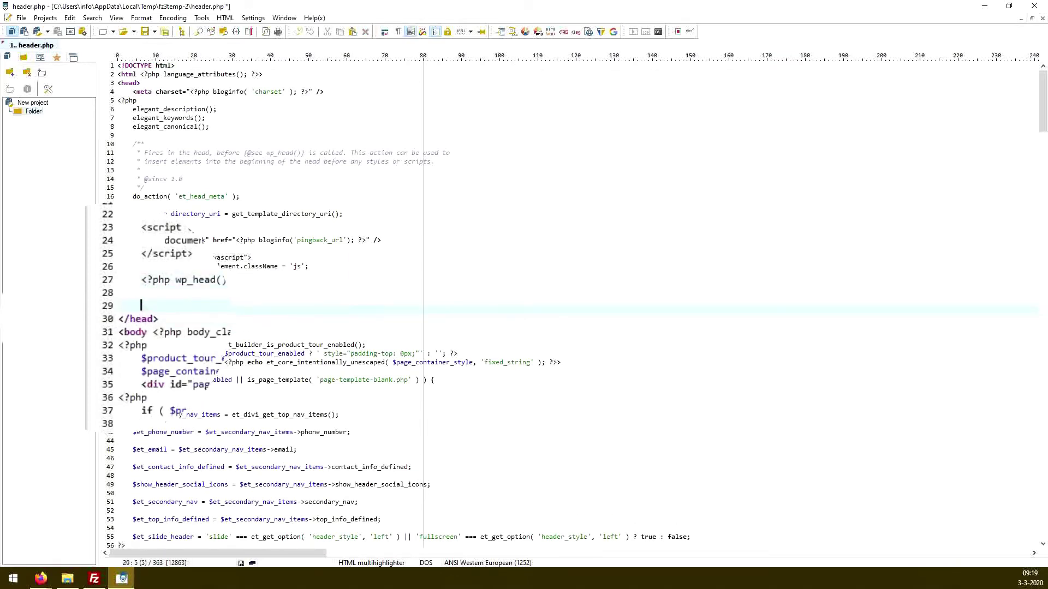
pyautogui.press('BackSpace')
pyautogui.press('BackSpace')
pyautogui.hotkey('ctrl', 'v')
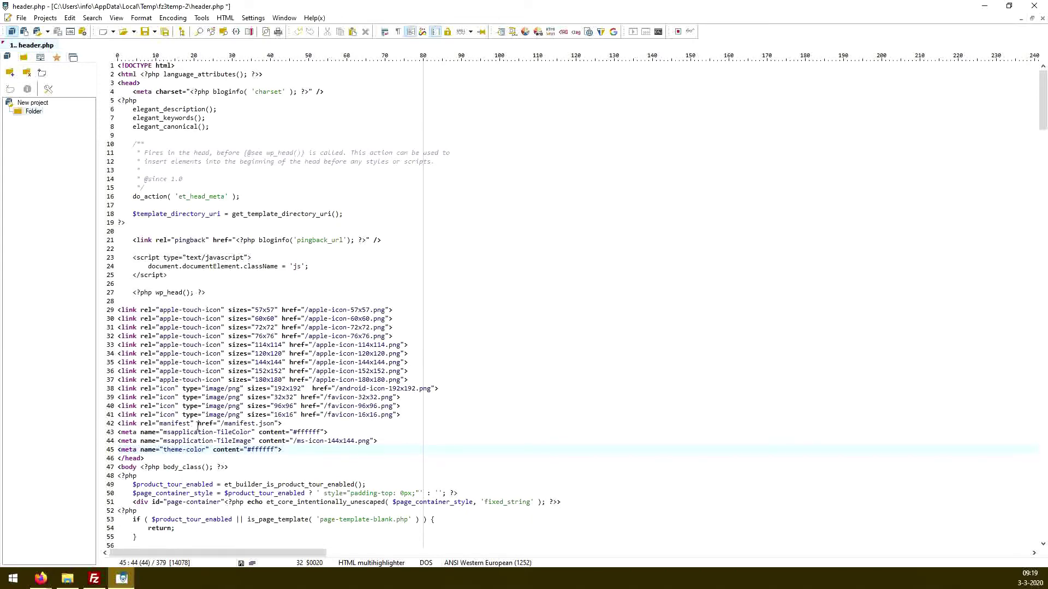
pyautogui.click(145, 31)
pyautogui.click(94, 578)
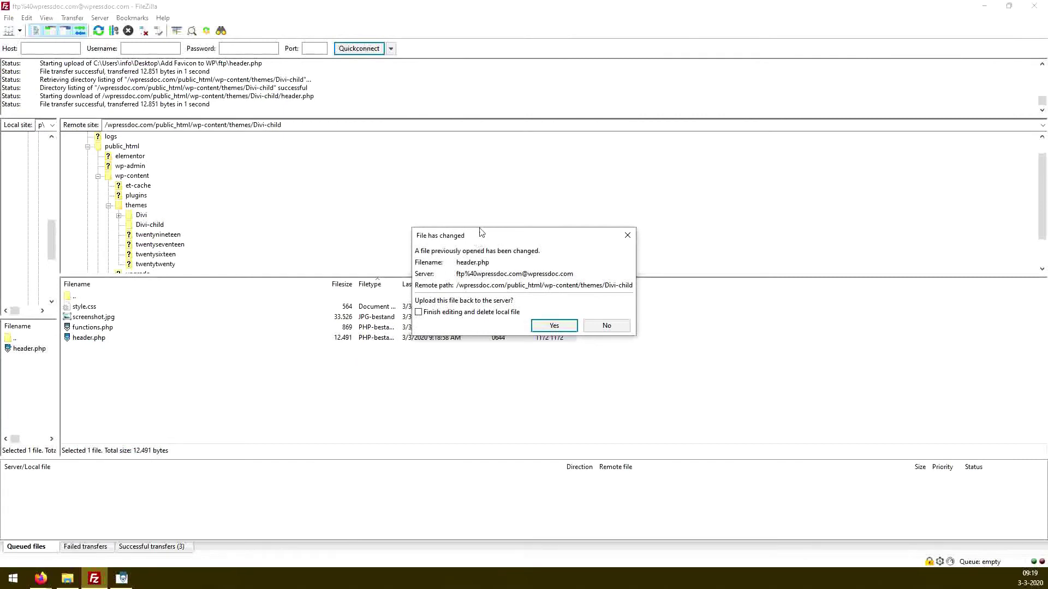
# Accept the file-changed prompt so the edited header.php goes back to Divi-child.
pyautogui.moveTo(480, 229); pyautogui.dragTo(444, 230)
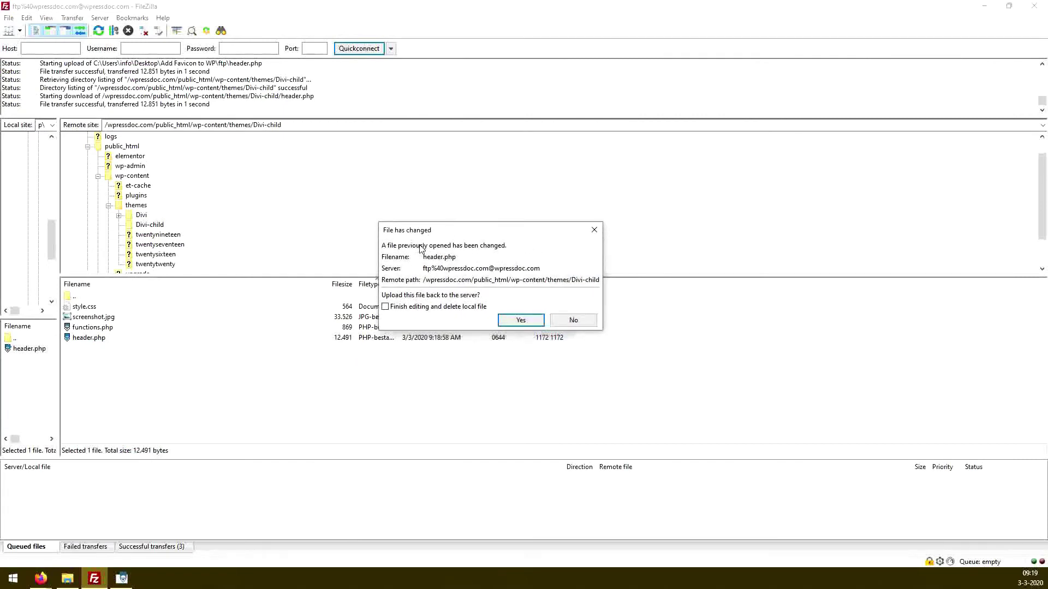
pyautogui.click(521, 322)
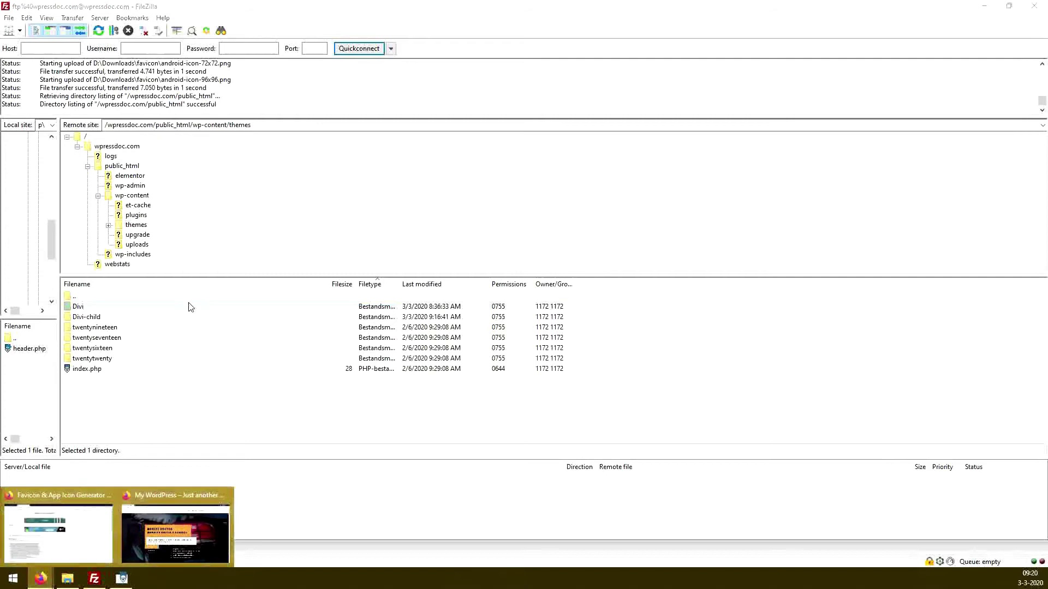
# Reload the live site and verify its page source lists the apple-touch-icon and favicon links.
pyautogui.click(163, 519)
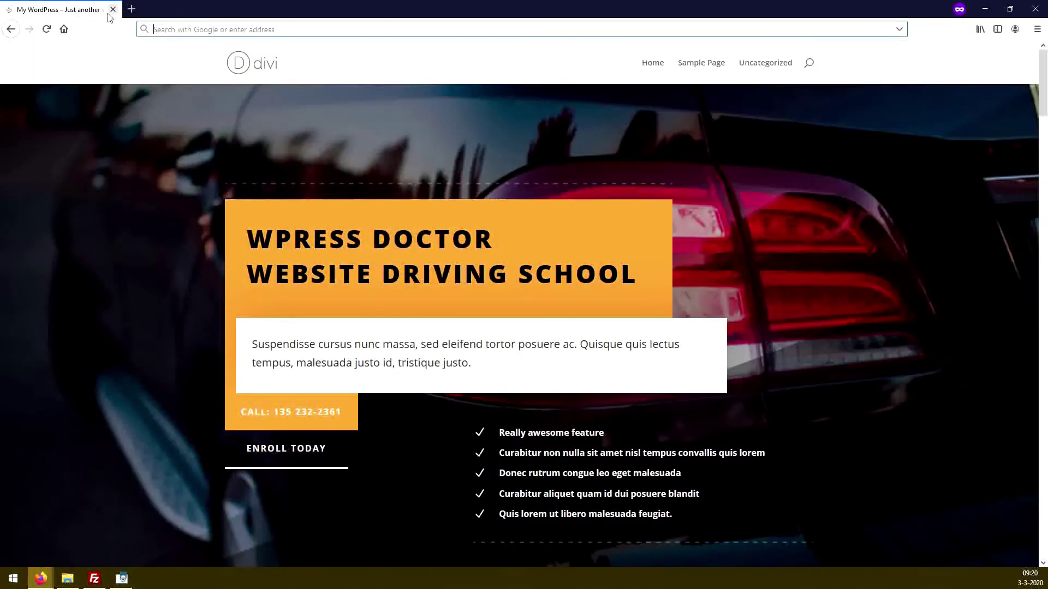
pyautogui.press('F5')
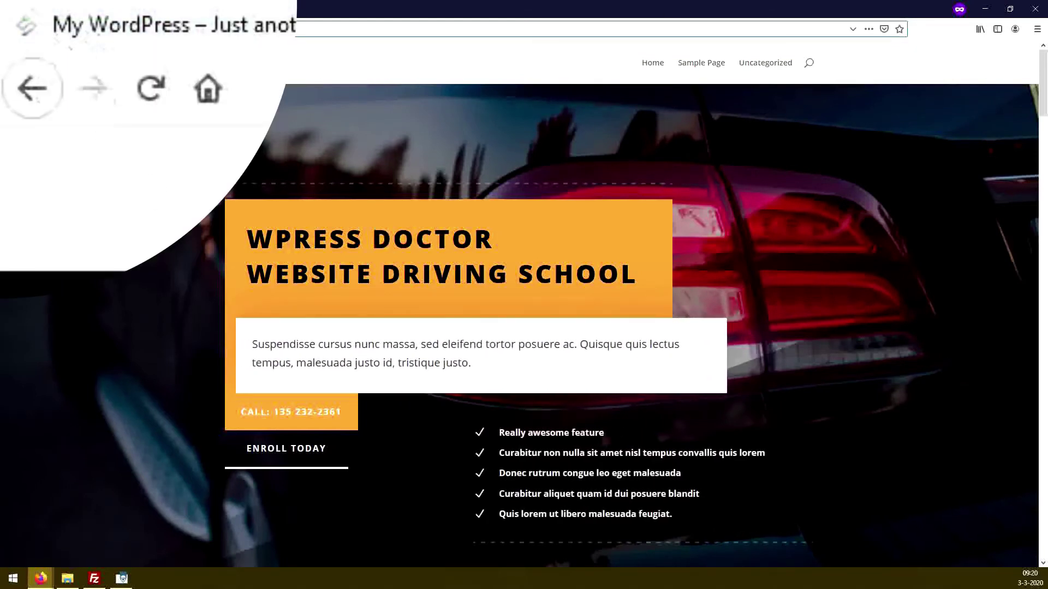
pyautogui.rightClick(79, 117)
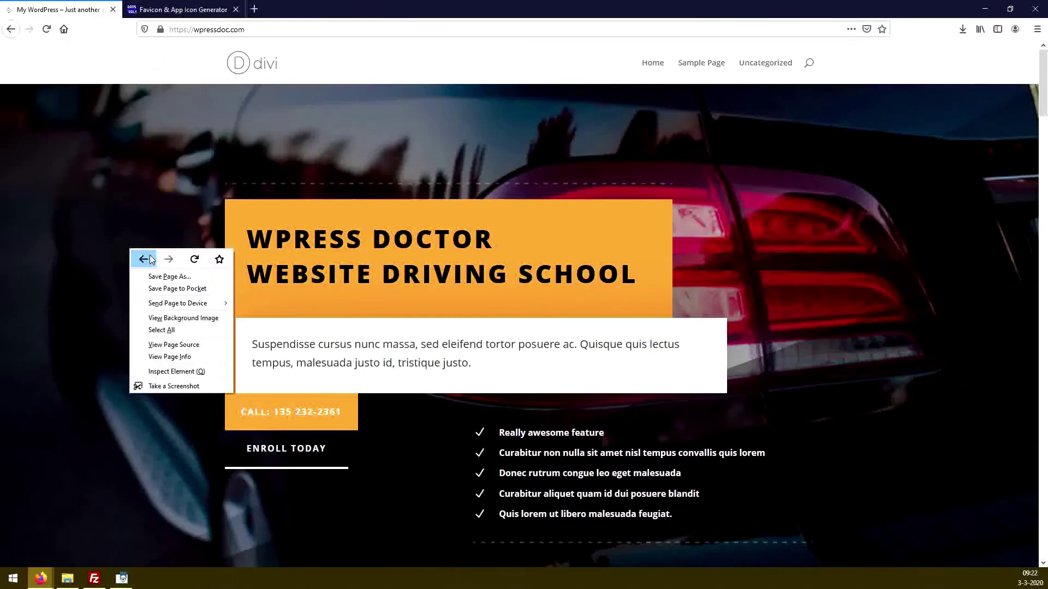
pyautogui.click(185, 353)
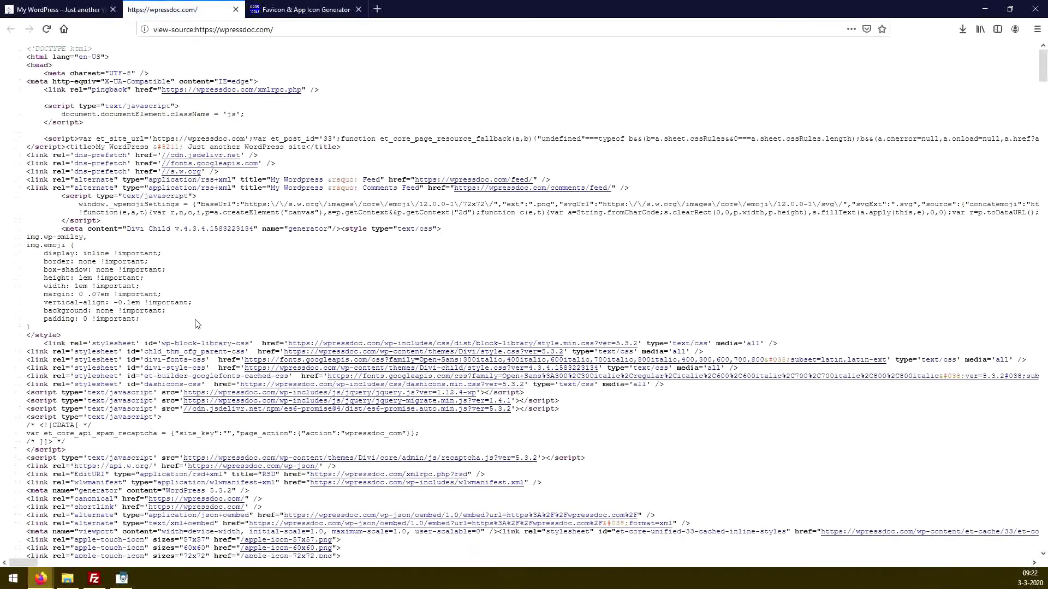
pyautogui.scroll(-10, 202, 306)
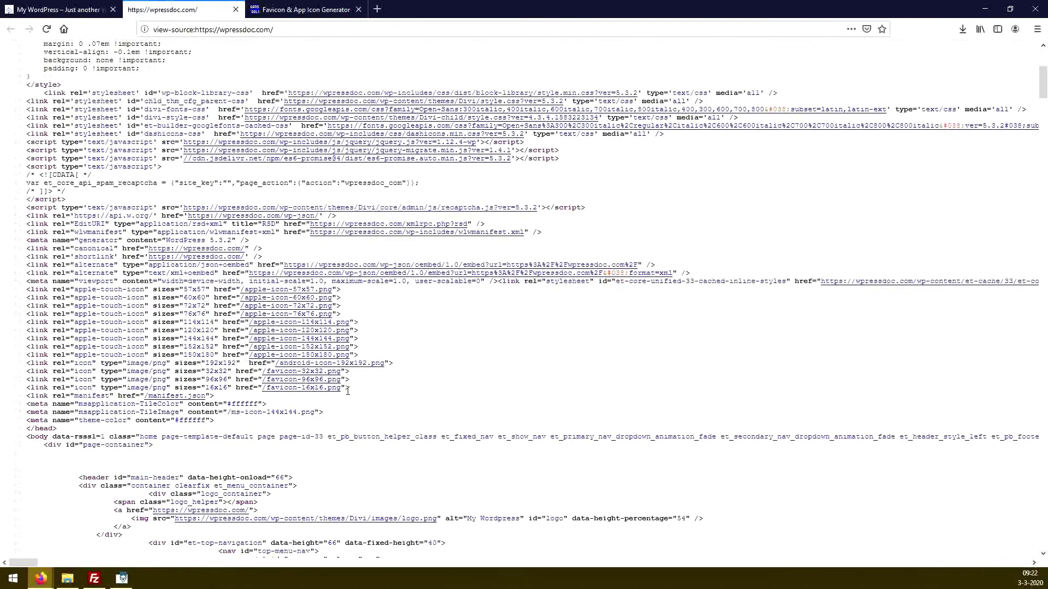
pyautogui.moveTo(348, 405); pyautogui.dragTo(56, 290)
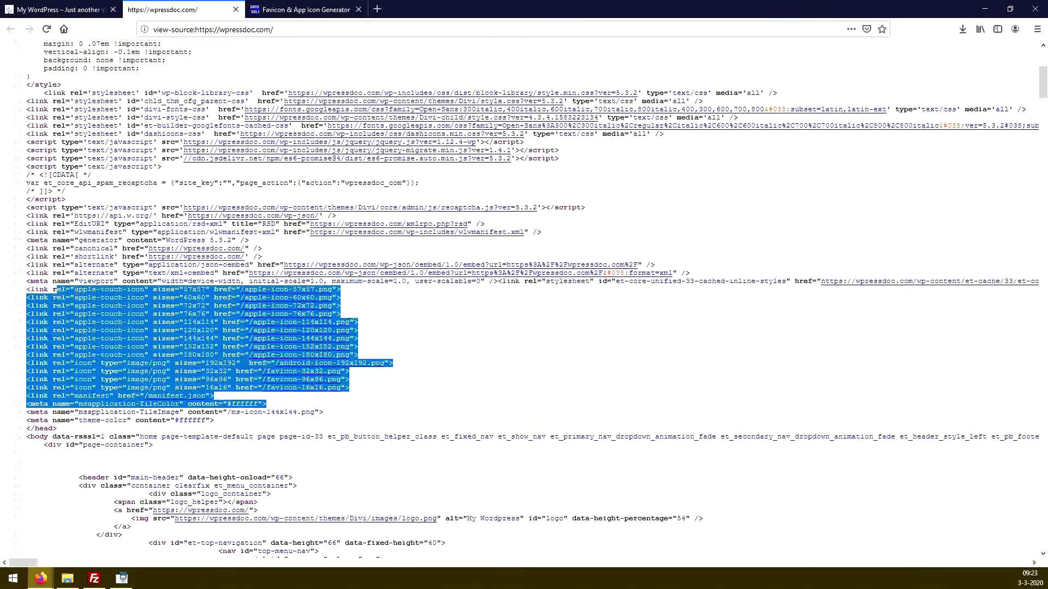
pyautogui.click(415, 325)
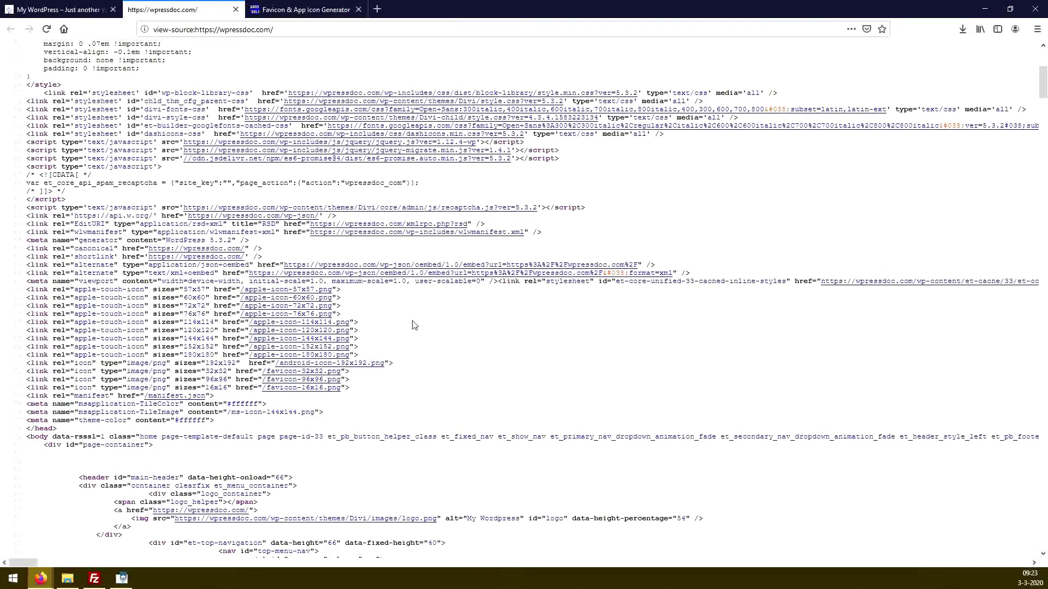
pyautogui.click(86, 7)
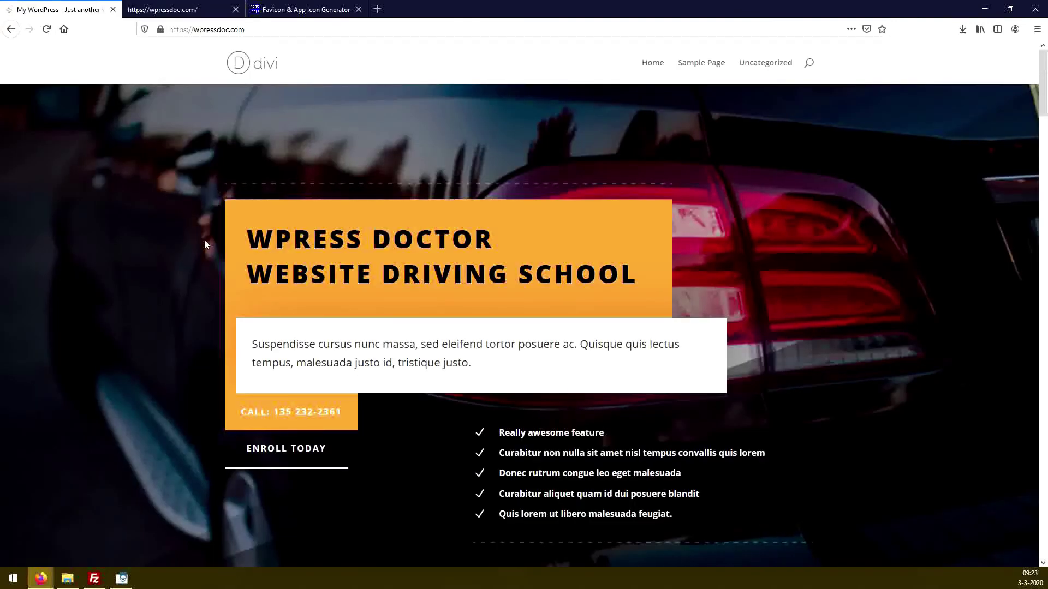